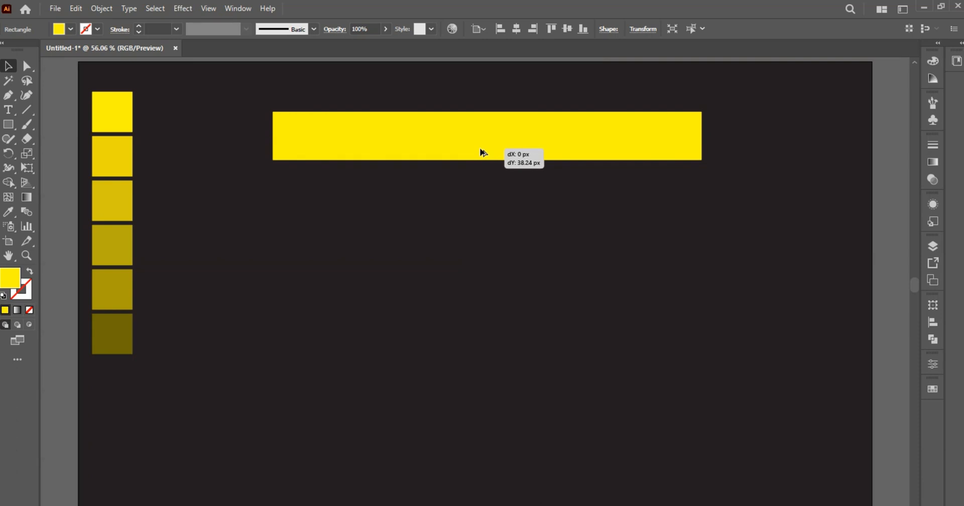
Repeat the downward copy of the yellow bar four more times to build a stack of six adjoining bars
key("ctrl+d")
key("ctrl+d")
key("ctrl+d")
key("ctrl+d")
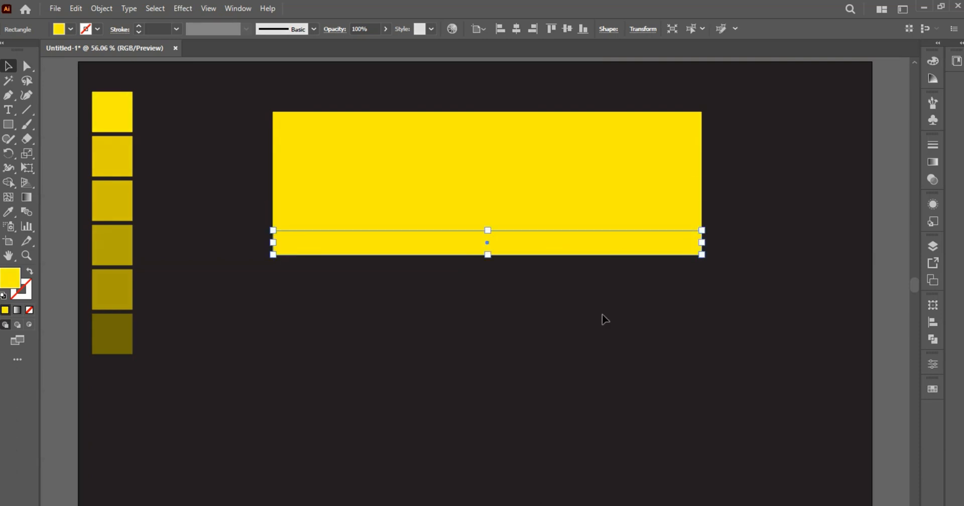
left_click(527, 293)
Recolor the second bar of the stack with the color sampled from the second palette square
left_click(387, 142)
left_click(8, 212)
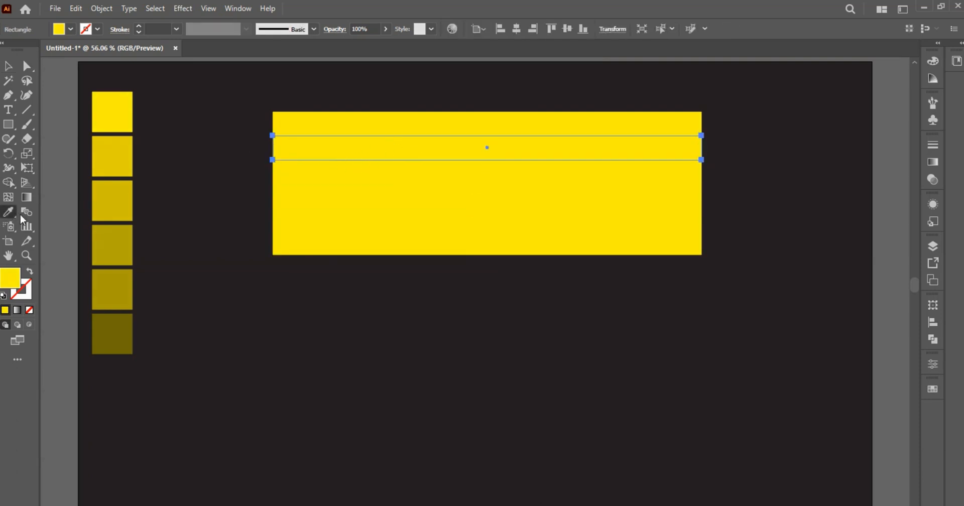
left_click(117, 160)
left_click(8, 66)
left_click(318, 304)
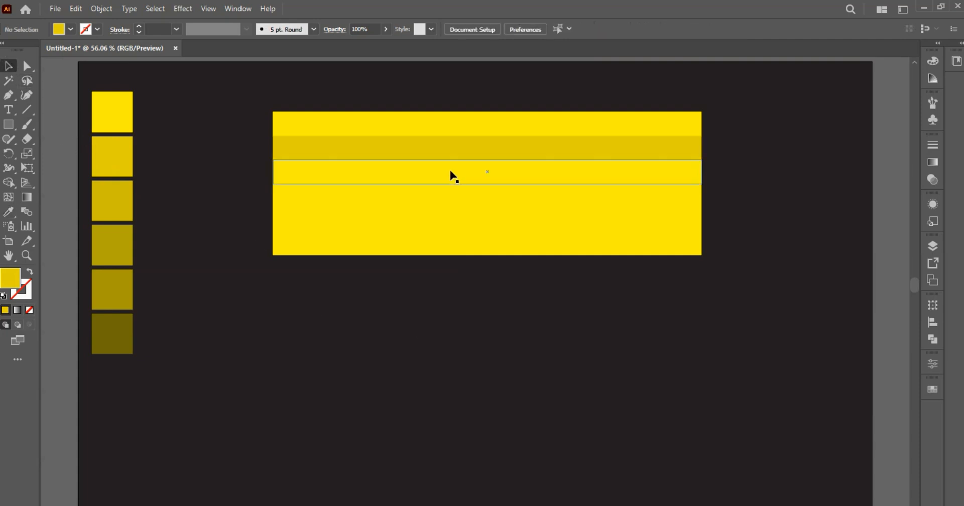
Recolor the third and fourth bars with the colors sampled from the third and fourth palette squares
left_click(450, 171)
left_click(9, 212)
left_click(127, 200)
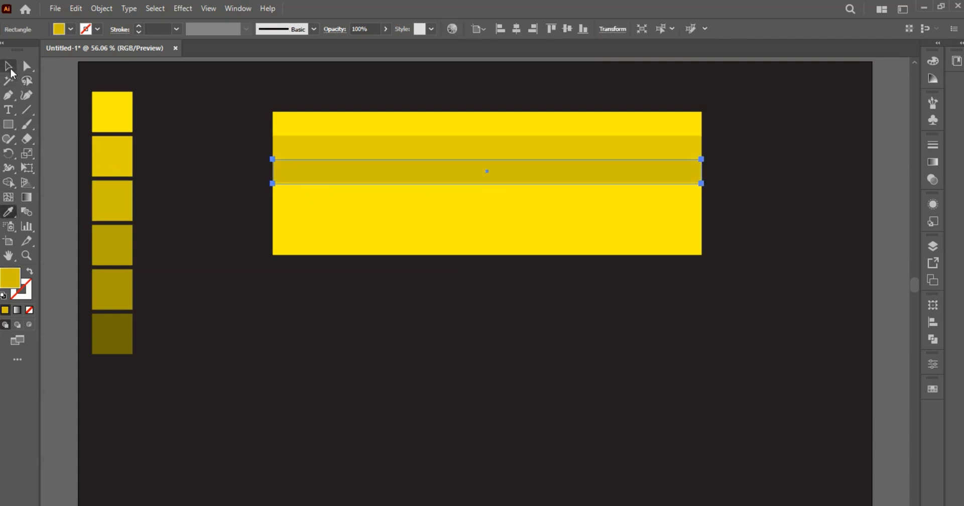
left_click(10, 70)
left_click(383, 197)
left_click(8, 212)
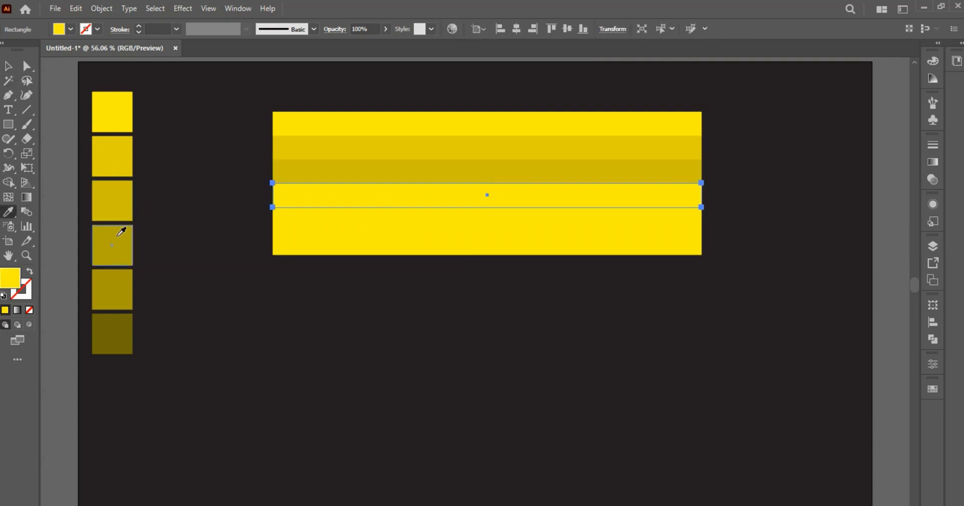
left_click(118, 234)
left_click(8, 67)
Recolor the fifth and sixth bars with the colors sampled from the two darkest palette squares
left_click(376, 216)
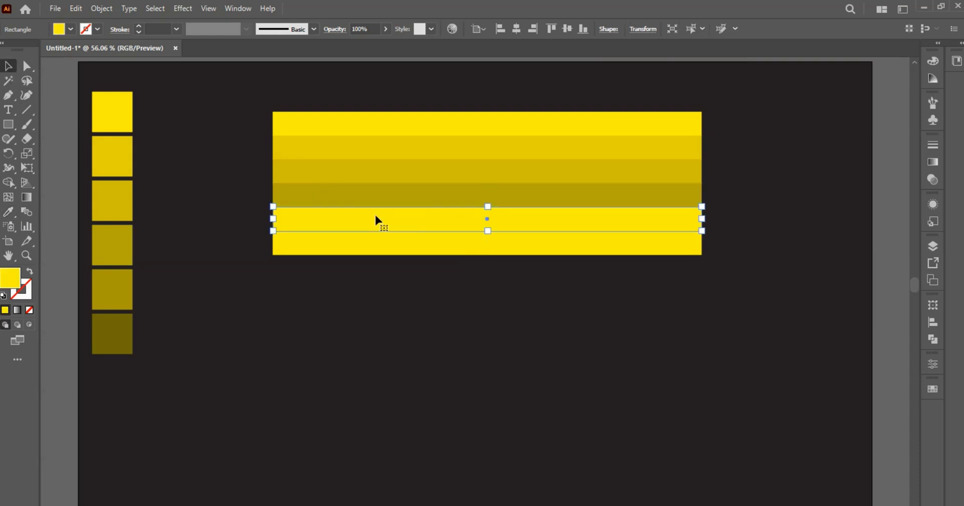
left_click(8, 212)
left_click(112, 289)
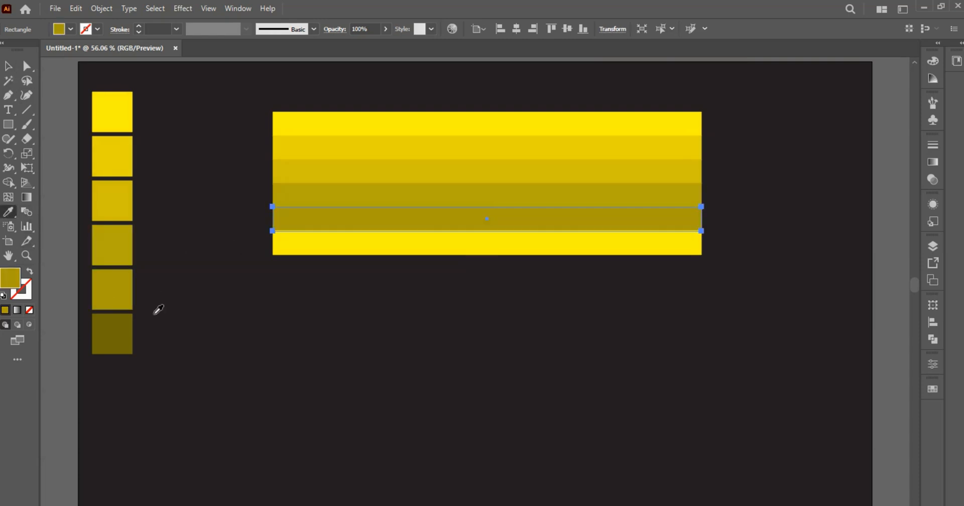
left_click(9, 66)
left_click(407, 348)
left_click(469, 246)
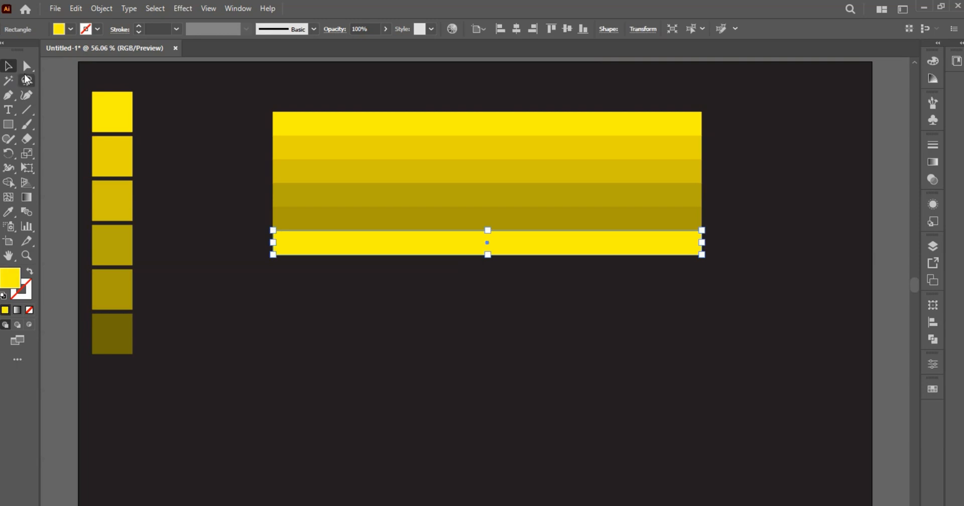
left_click(9, 212)
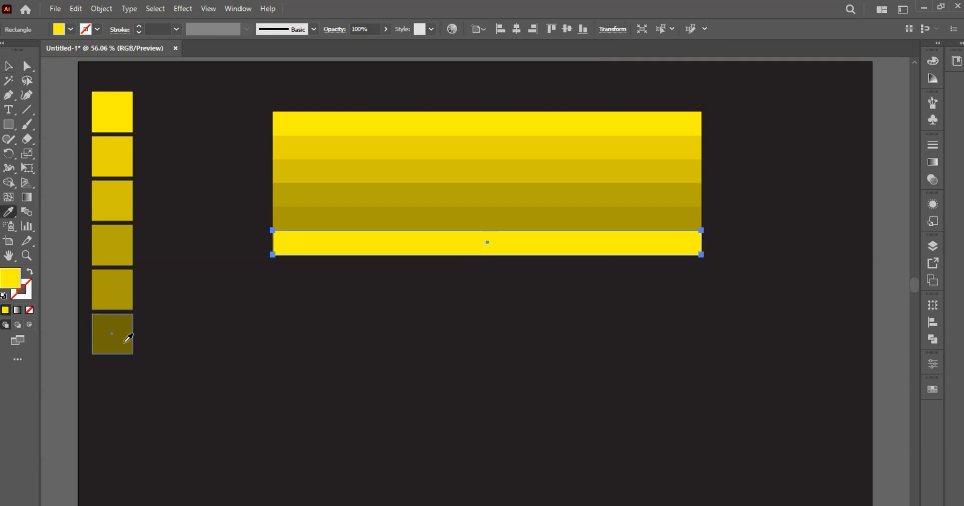
left_click(123, 333)
left_click(9, 66)
left_click(522, 362)
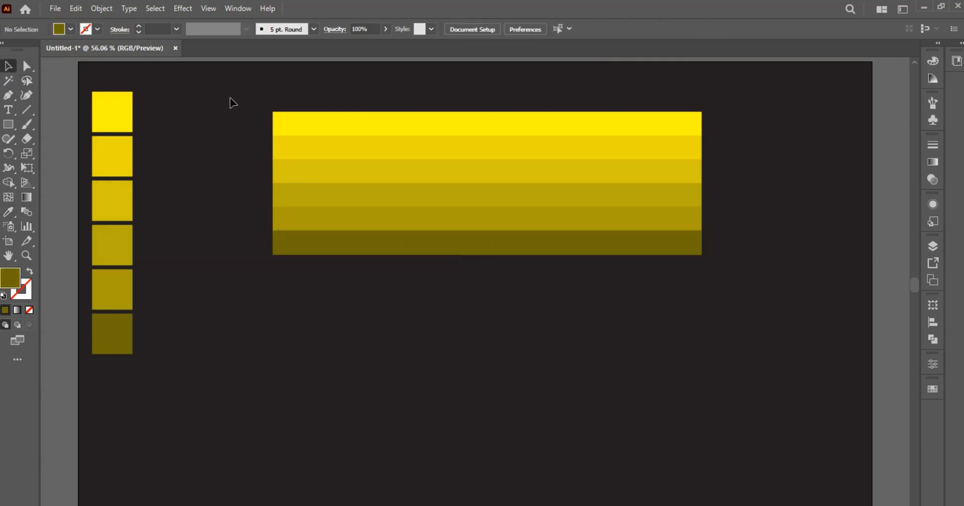
Save the six stacked bars as a new dynamic symbol with the Movie Clip export type
left_click_drag(230, 95, 721, 259)
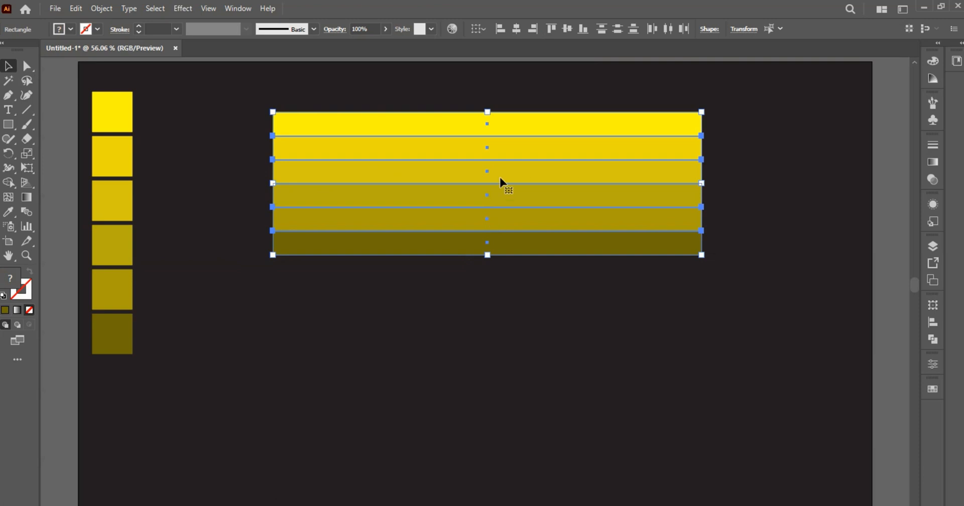
left_click(934, 106)
left_click(825, 97)
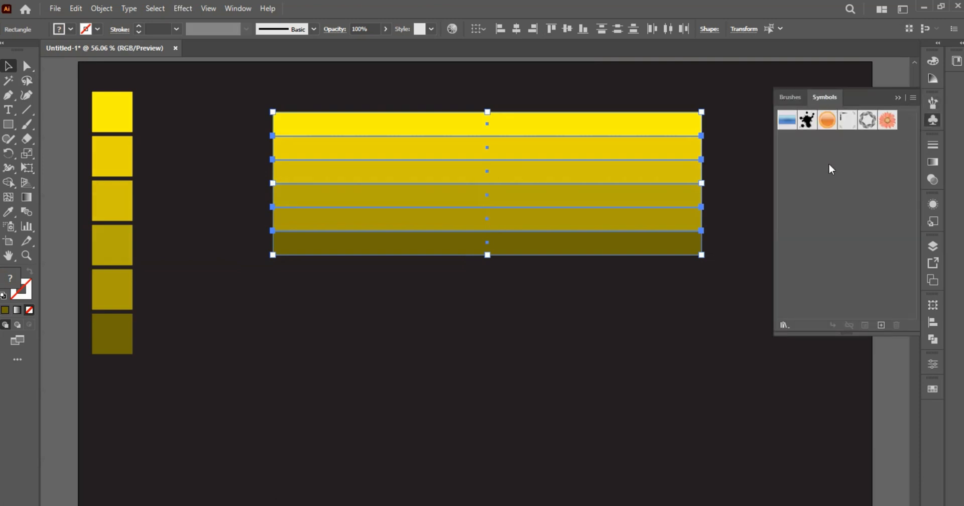
left_click(881, 325)
left_click(477, 370)
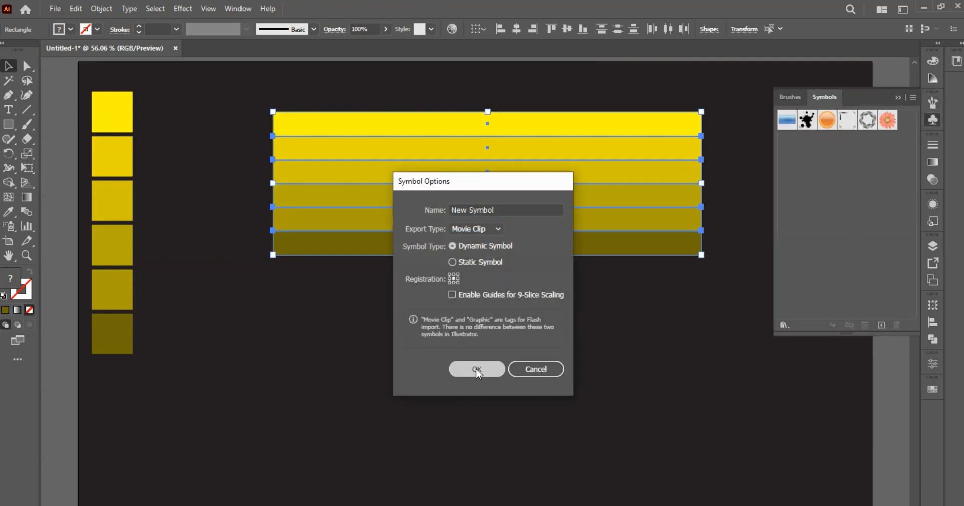
left_click(901, 98)
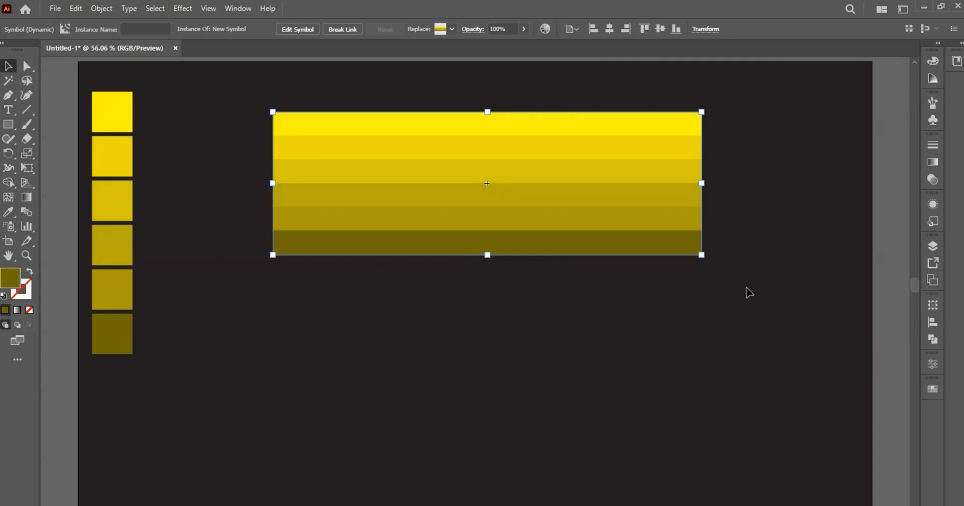
Delete the striped bar artwork from the artboard, keeping the palette squares
left_click(578, 351)
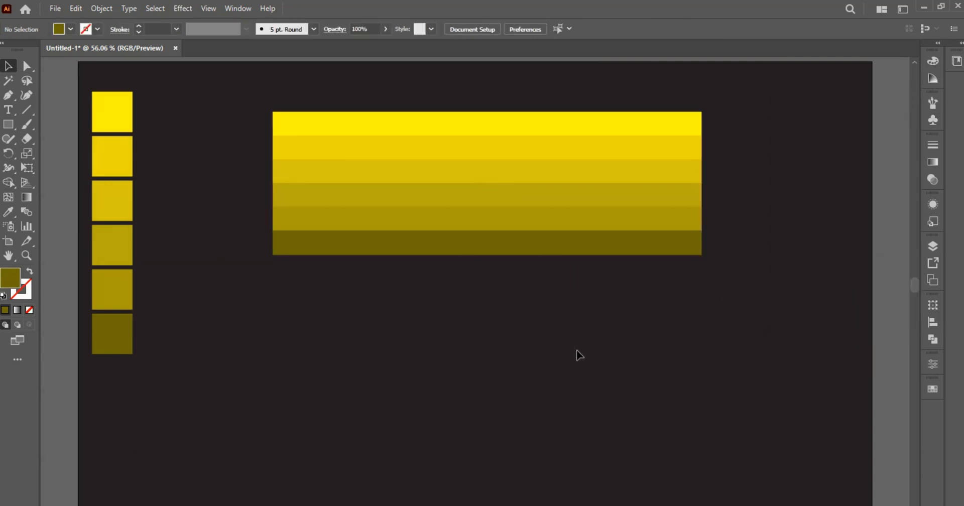
left_click_drag(254, 111, 705, 294)
key("Delete")
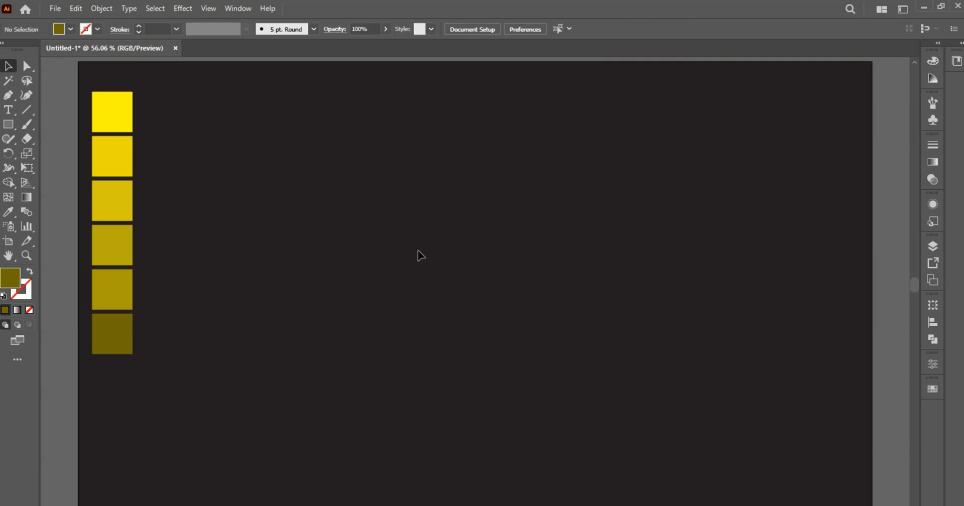
Draw a long vertical line in the middle of the artboard with no fill and a 4 pt white stroke
left_click(71, 30)
left_click(3, 66)
left_click(119, 28)
left_click(98, 29)
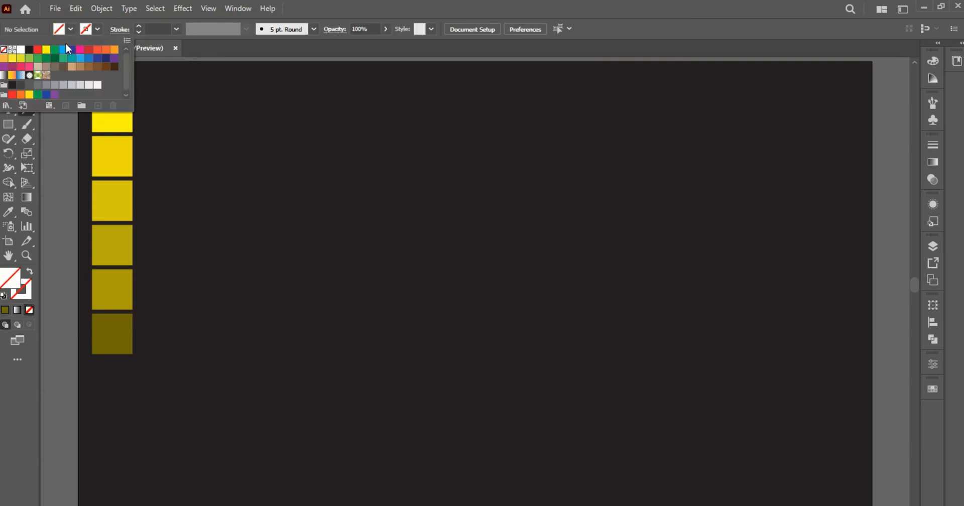
left_click(20, 49)
left_click(138, 27)
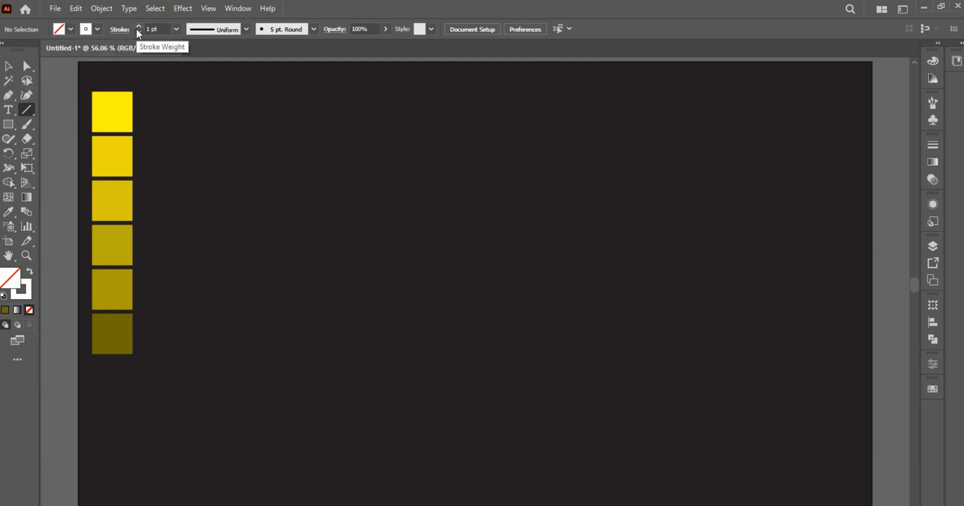
left_click(138, 27)
left_click(138, 27)
left_click_drag(477, 117, 525, 477)
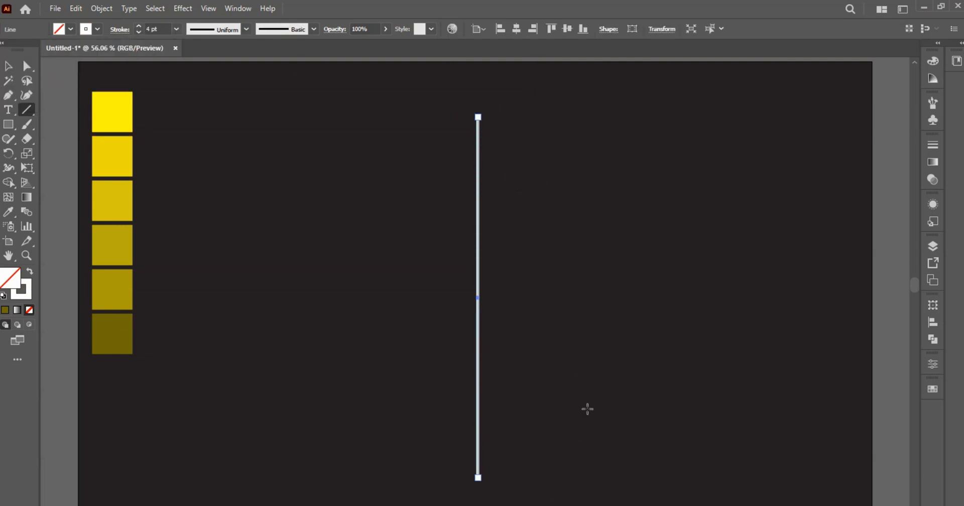
Apply a Zig Zag effect to the line with 75 px absolute size, 2 ridges per segment and smooth points, and expand its appearance
left_click(182, 8)
mouse_move(241, 108)
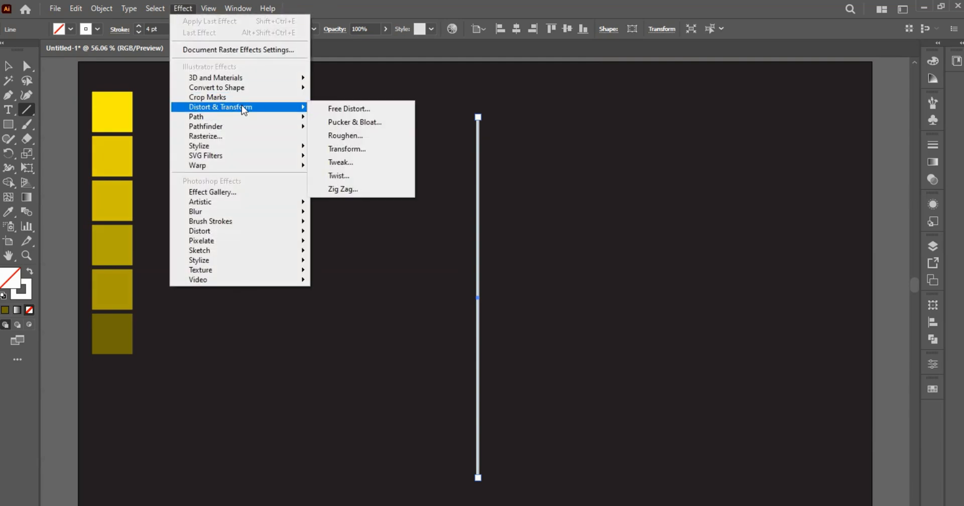
left_click(346, 189)
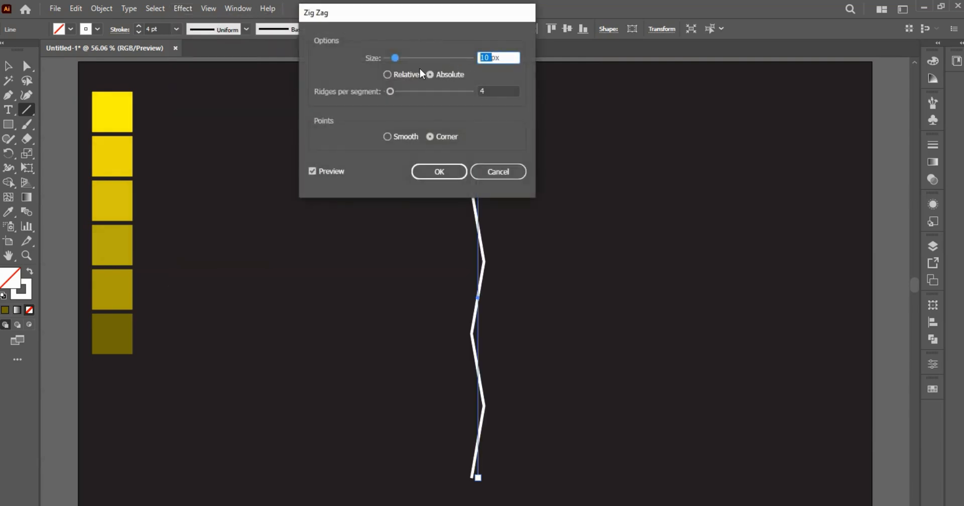
type("75")
left_click(382, 95)
type("2")
left_click(390, 138)
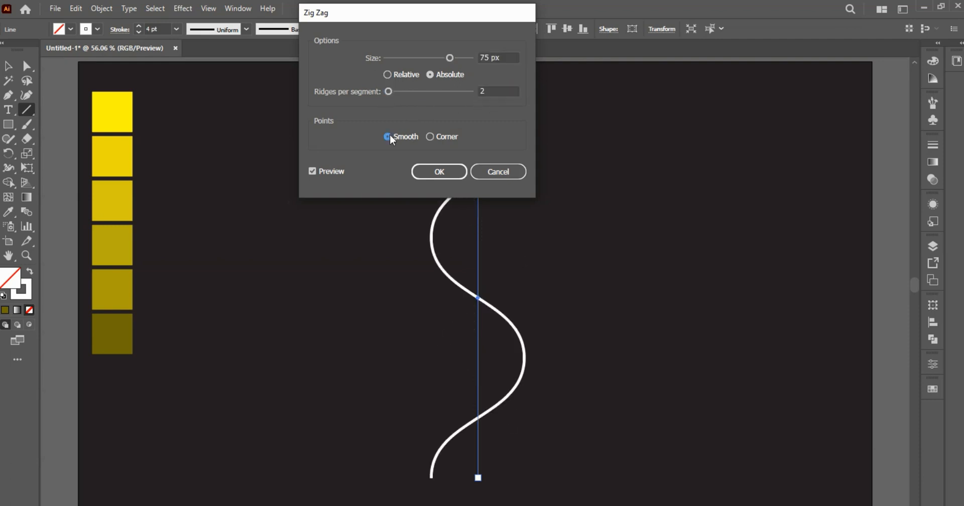
left_click(438, 172)
left_click(101, 8)
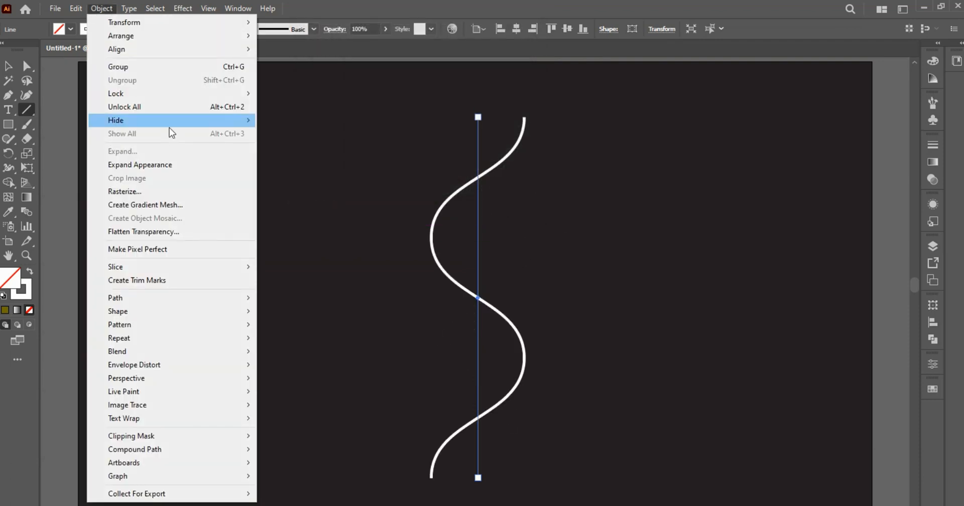
left_click(140, 164)
Set up a classic 3D Extrude & Bevel on the wavy path with X, Y and Z rotations of -25°, 0° and -25° and 225 pt depth
left_click(182, 8)
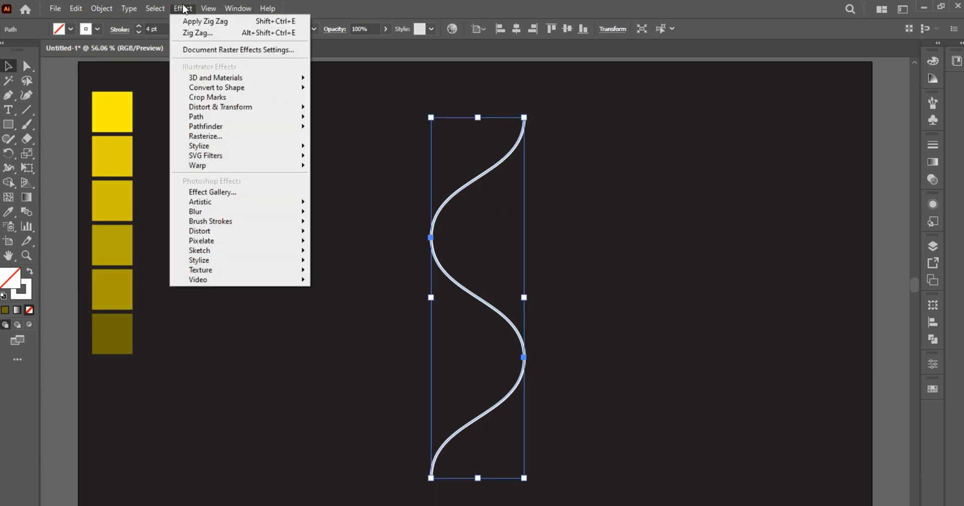
mouse_move(236, 77)
mouse_move(370, 146)
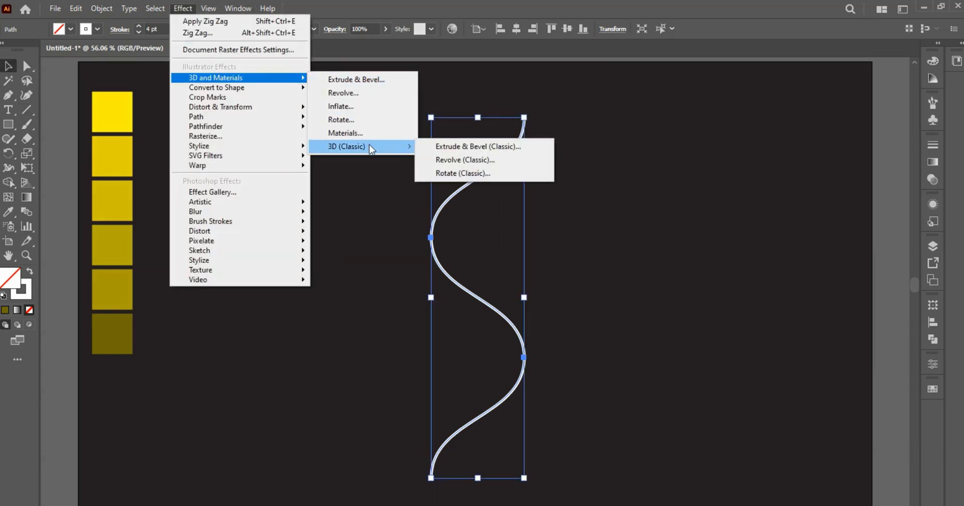
left_click(467, 146)
left_click_drag(557, 44, 768, 66)
left_click(784, 105)
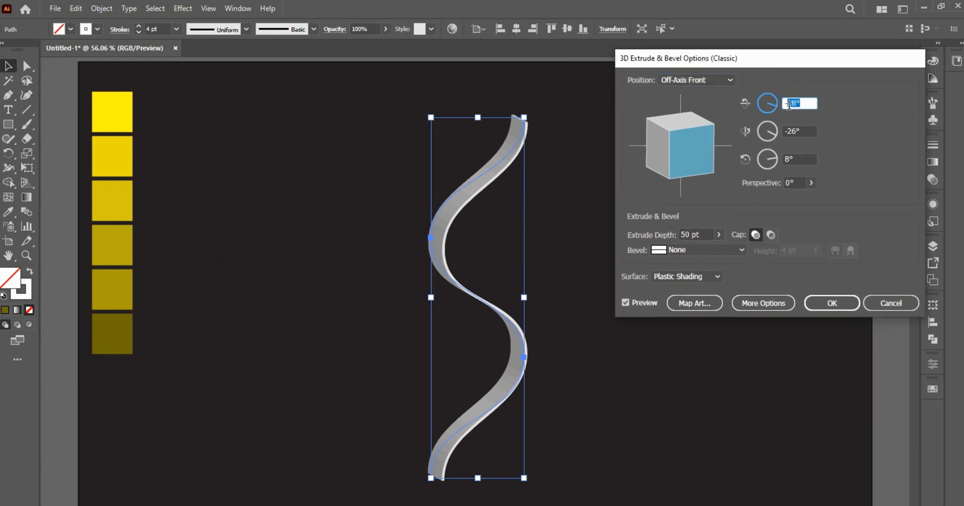
type("-25")
key("Tab")
type("0")
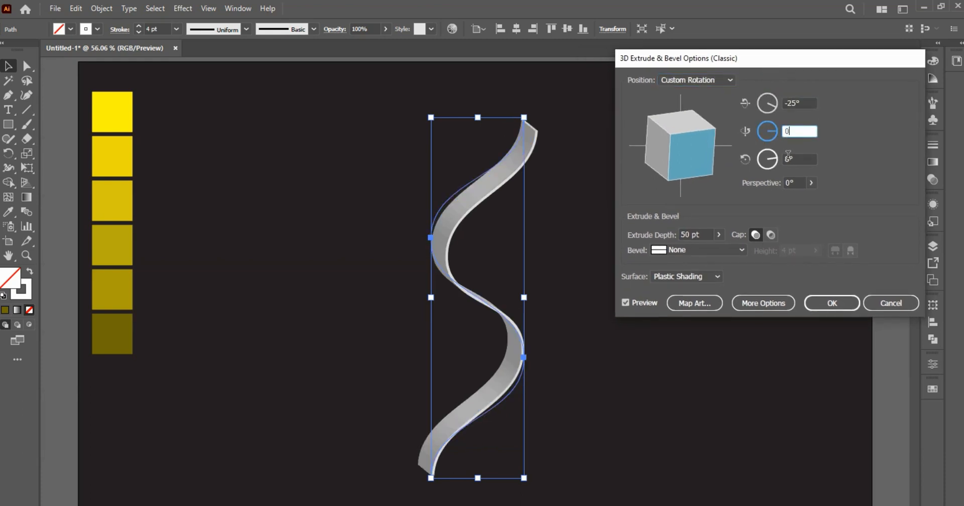
key("Tab")
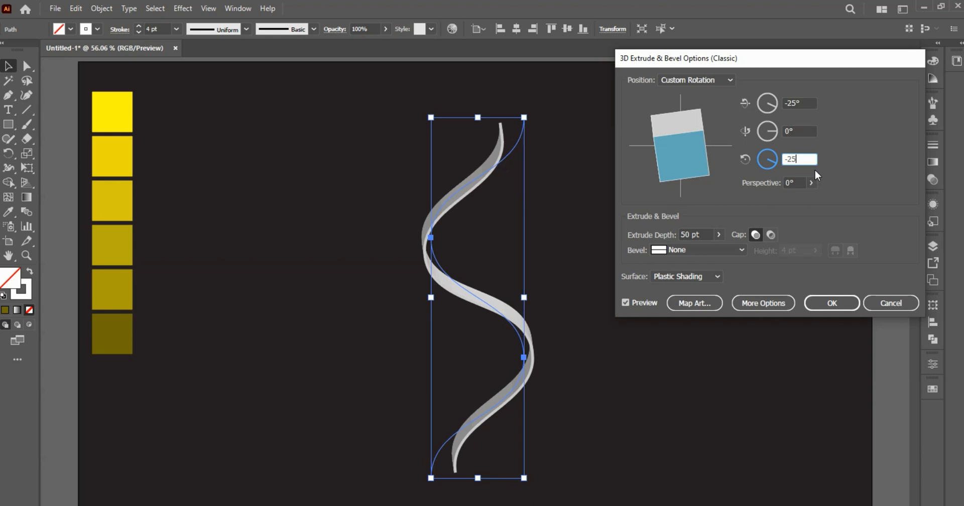
left_click(805, 129)
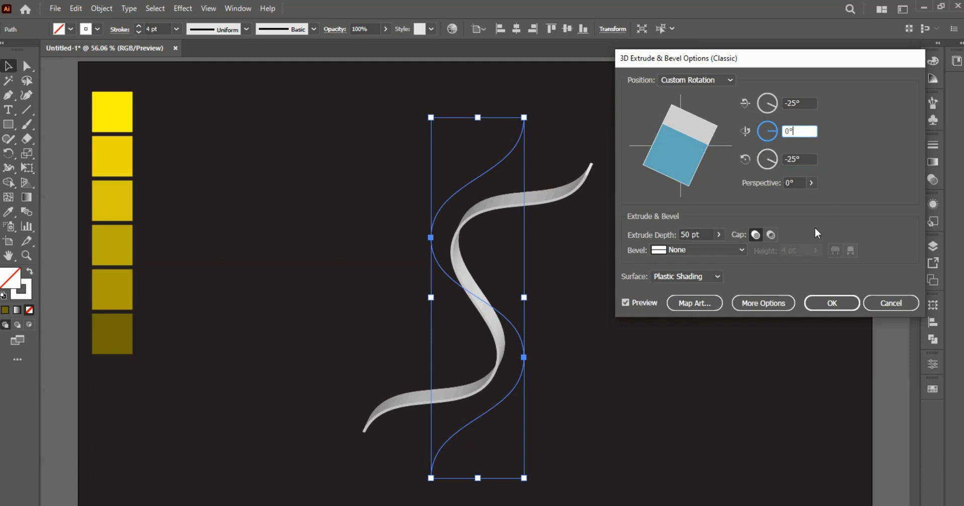
double_click(688, 235)
type("225")
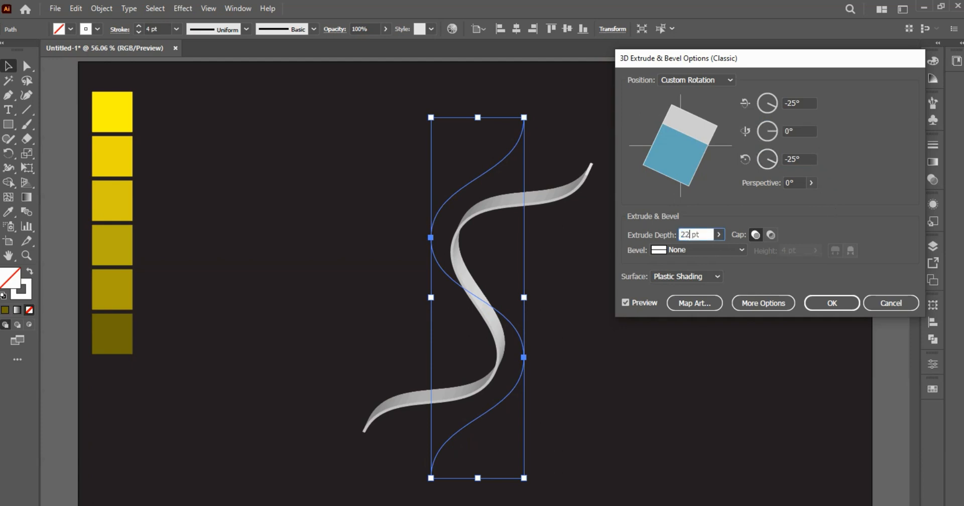
Map the striped New Symbol onto surface 3 of the extruded ribbon, scaled to fit, with Invisible Geometry enabled
left_click(694, 302)
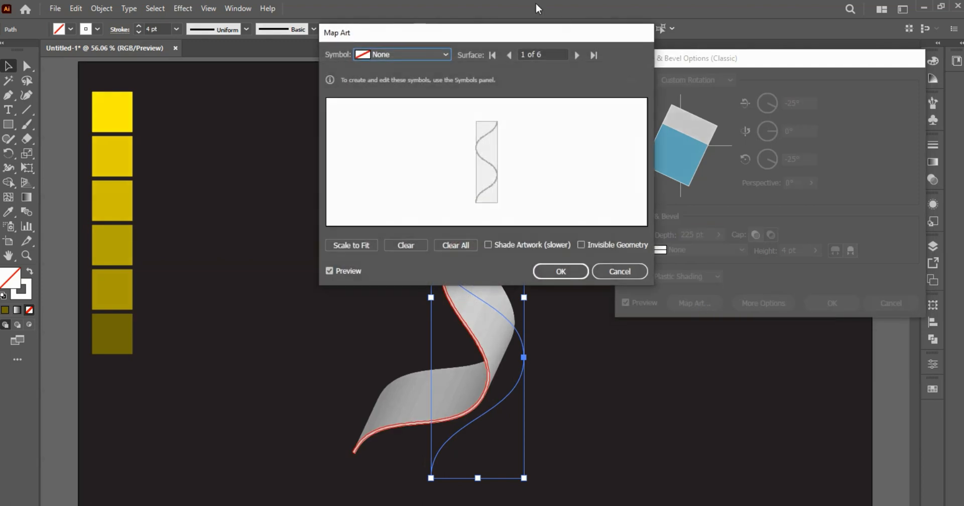
left_click_drag(498, 36, 476, 63)
type("3")
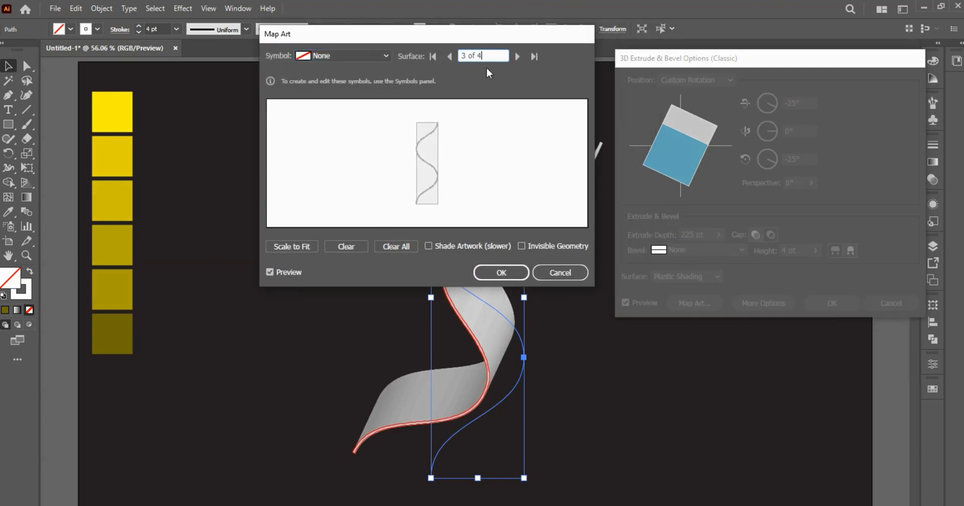
left_click(369, 58)
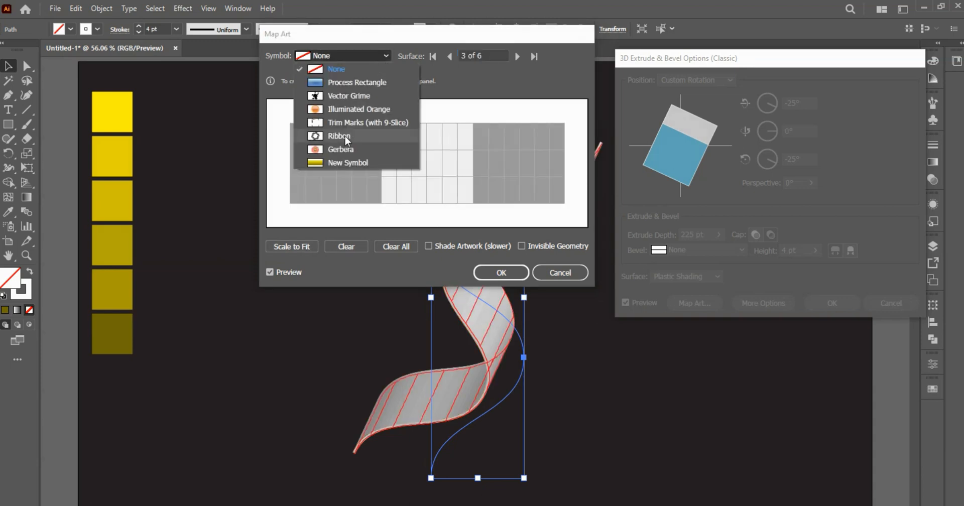
left_click(354, 162)
left_click(301, 248)
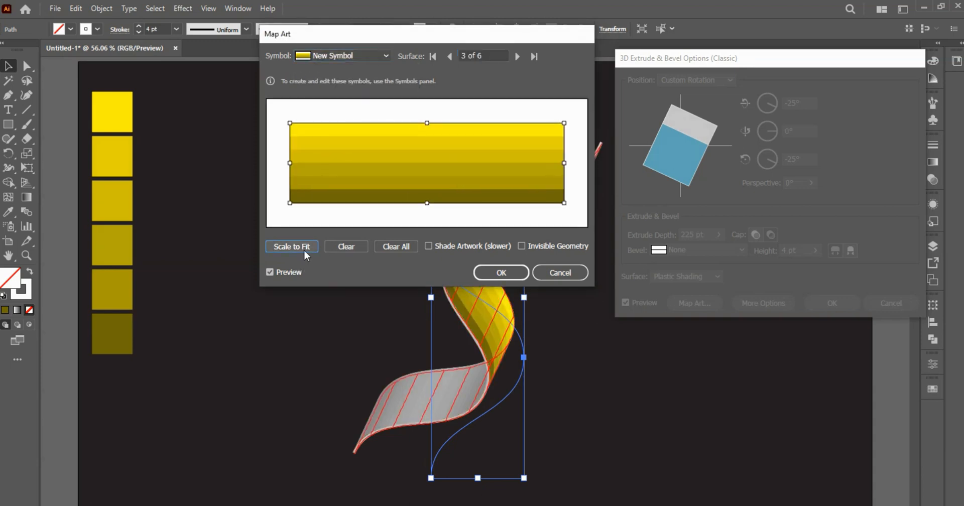
left_click(521, 245)
left_click(501, 272)
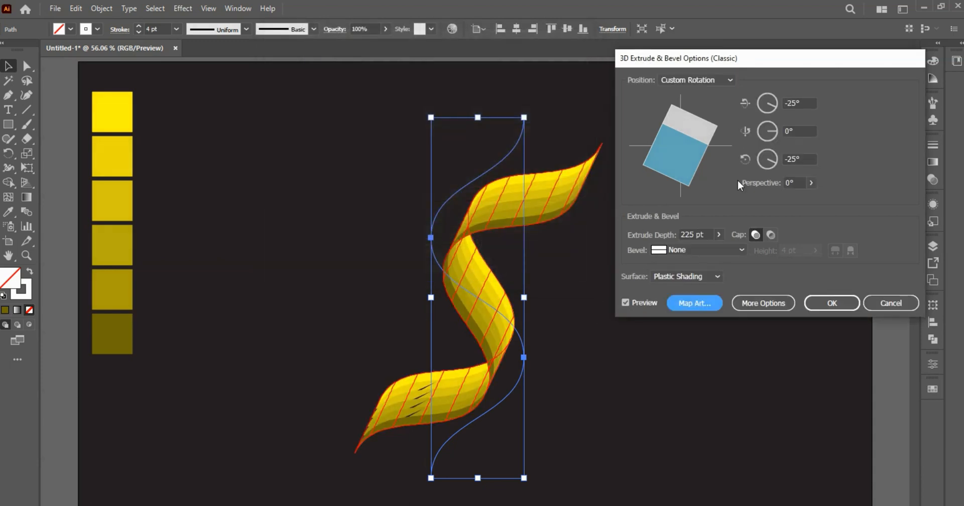
Set the yellow ribbon's 3D surface to No Shading and apply the Extrude & Bevel effect
left_click(718, 276)
left_click(683, 303)
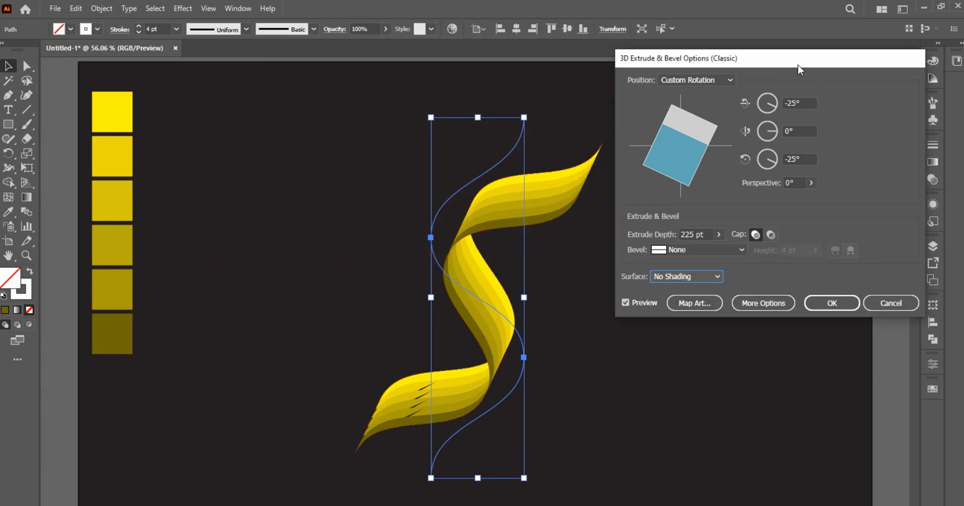
left_click_drag(796, 69, 744, 58)
left_click(779, 289)
left_click(666, 263)
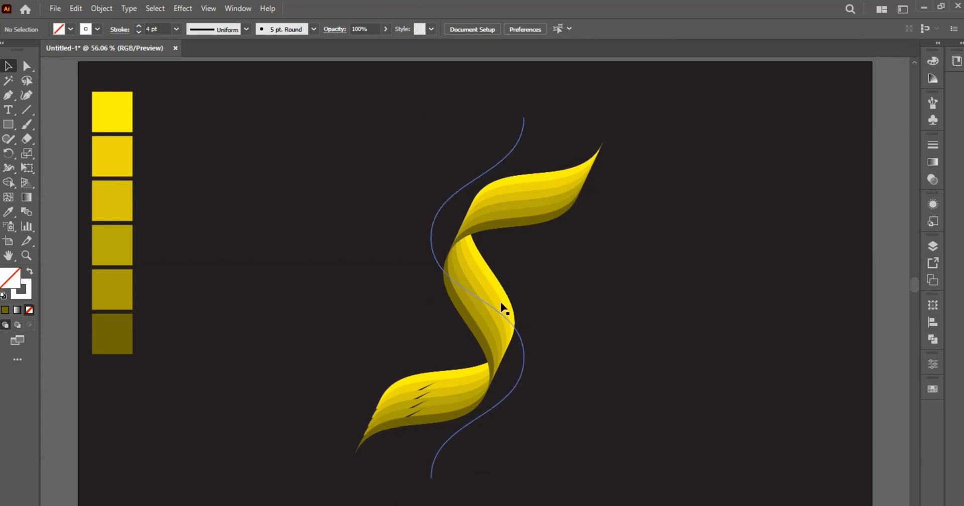
Enlarge the yellow ribbon proportionally to a stroke of about 4.7 pt and align it to the centre of the artboard
left_click(495, 329)
left_click_drag(525, 117, 620, 88)
left_click_drag(481, 297, 489, 289)
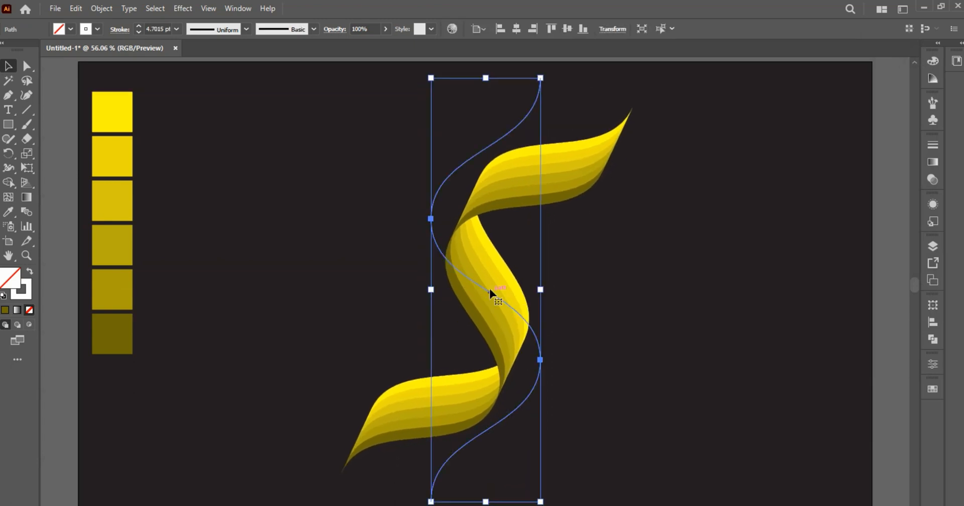
left_click(923, 250)
left_click(932, 246)
left_click(932, 322)
left_click(807, 332)
left_click(887, 331)
left_click(886, 296)
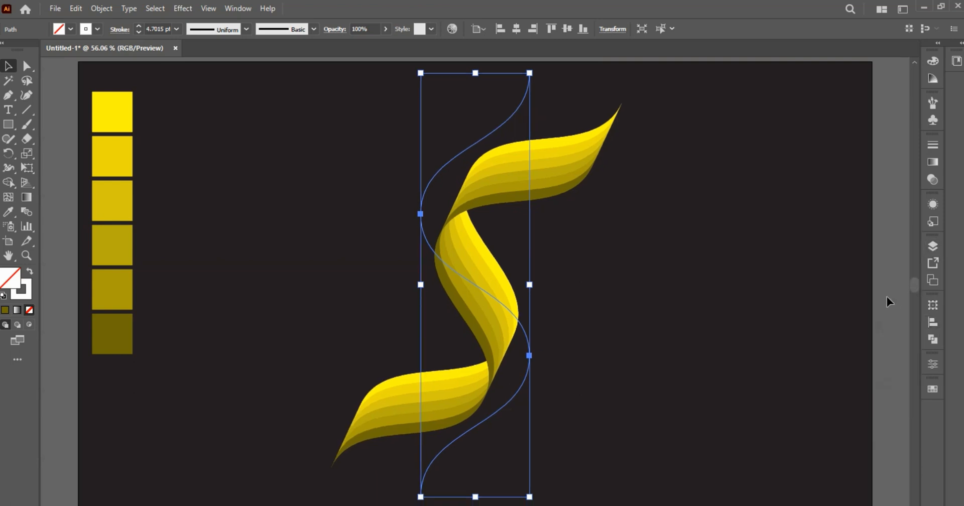
left_click(702, 296)
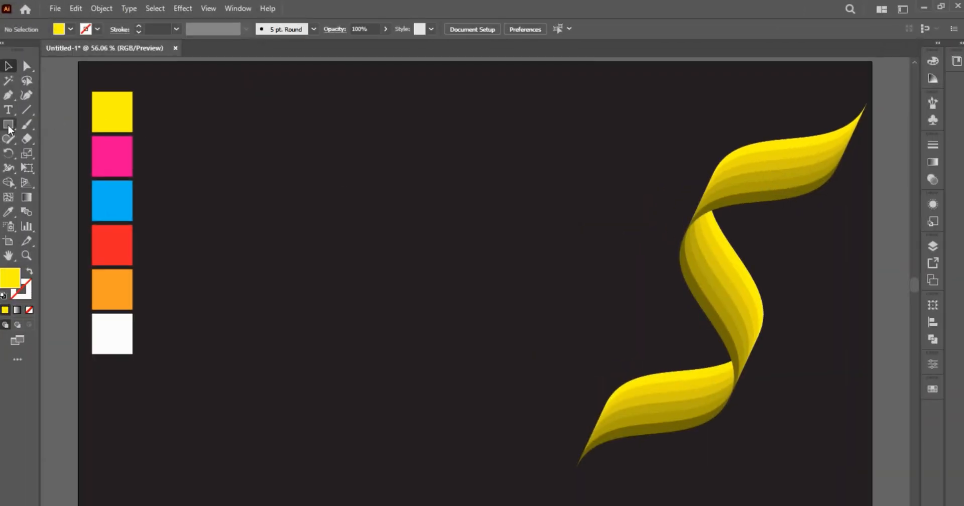
Draw a long, thin yellow rectangle without a stroke across the empty upper area beside the colour swatches
key("m")
left_click_drag(232, 115, 430, 129)
key("ctrl+z")
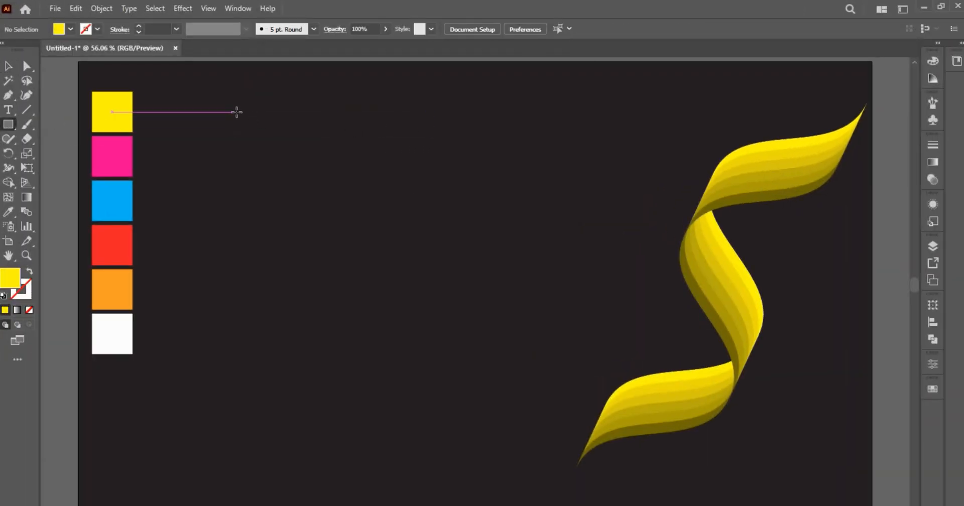
left_click_drag(230, 111, 569, 132)
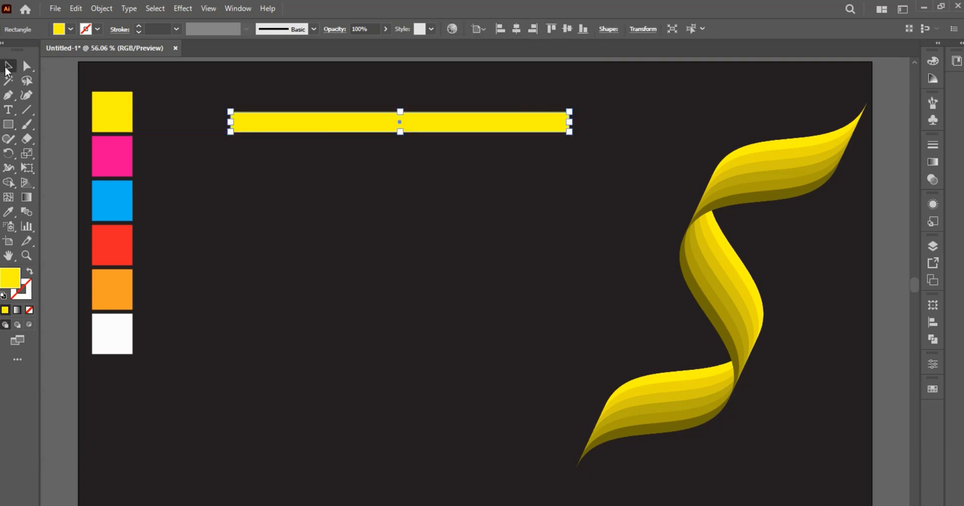
Duplicate the yellow bar directly beneath itself and repeat the copy until six bars are stacked edge to edge
left_click(7, 70)
left_click_drag(338, 127, 338, 146)
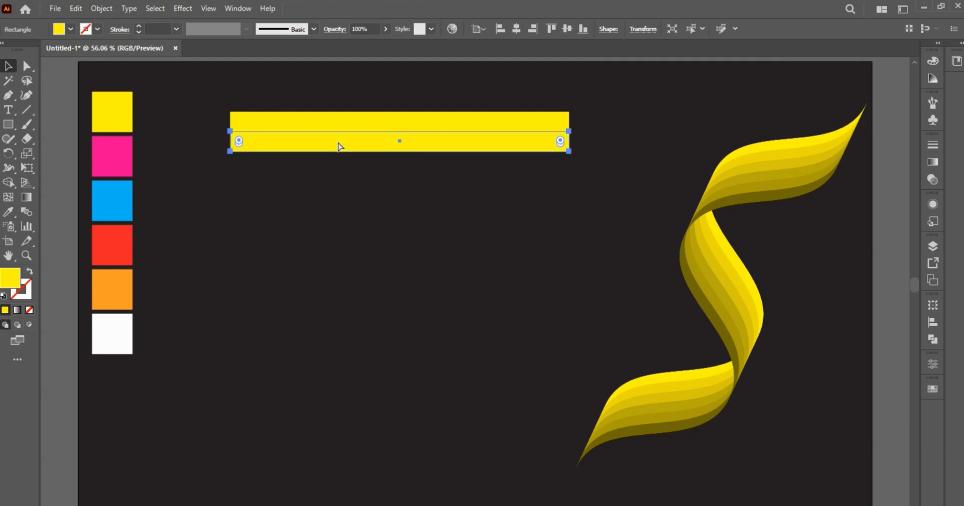
key("ctrl+d")
key("ctrl+d")
key("ctrl+d")
key("ctrl+d")
key("ctrl+shift+a")
Recolour the second bar pink and the third bar blue by sampling the matching colour swatches
left_click(355, 149)
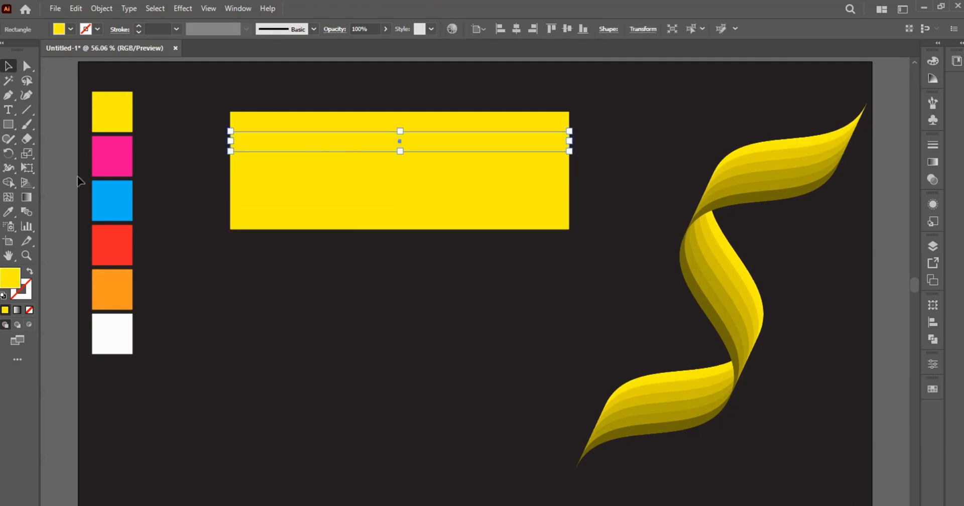
left_click(8, 211)
left_click(126, 157)
left_click(8, 66)
left_click(279, 161)
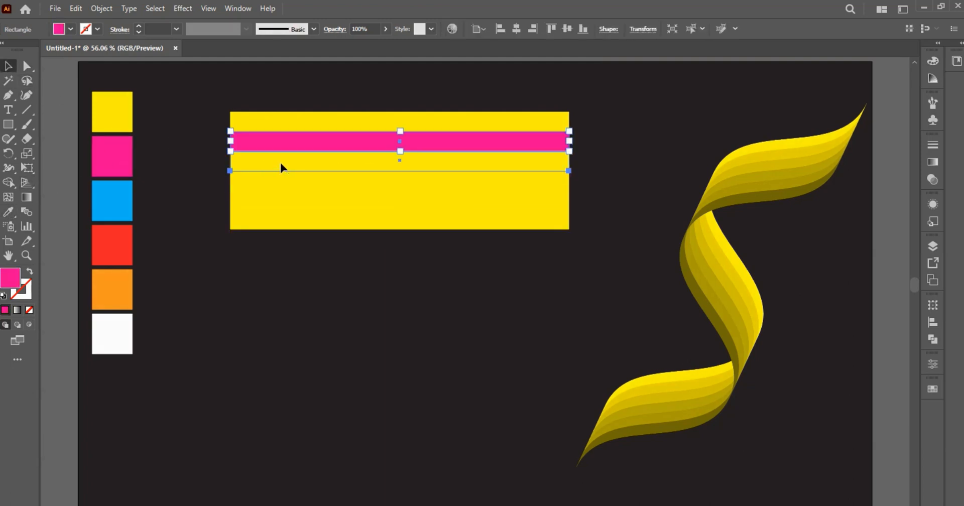
left_click(10, 212)
left_click(112, 201)
Recolour the fourth bar red and the fifth bar orange by sampling the matching colour swatches
left_click(8, 66)
left_click(321, 181)
left_click(10, 212)
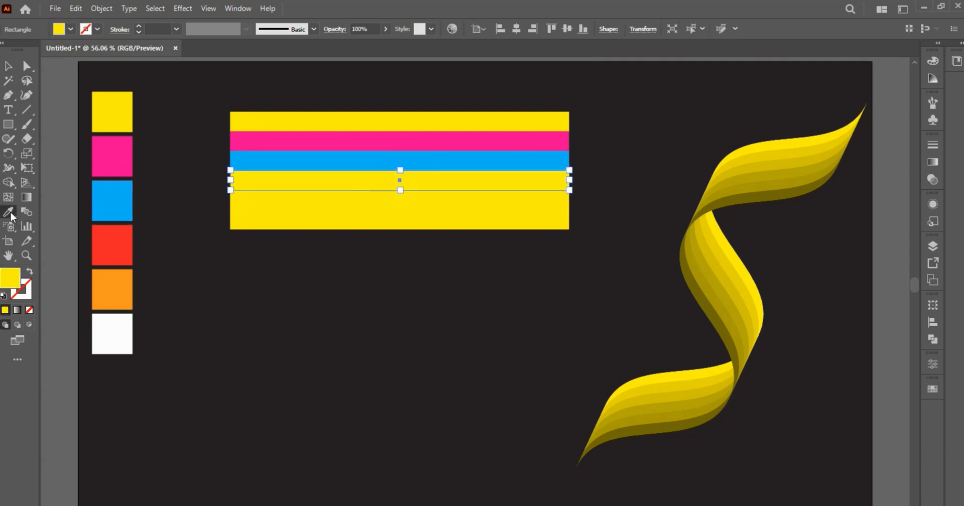
left_click(112, 245)
left_click(8, 66)
left_click(347, 200)
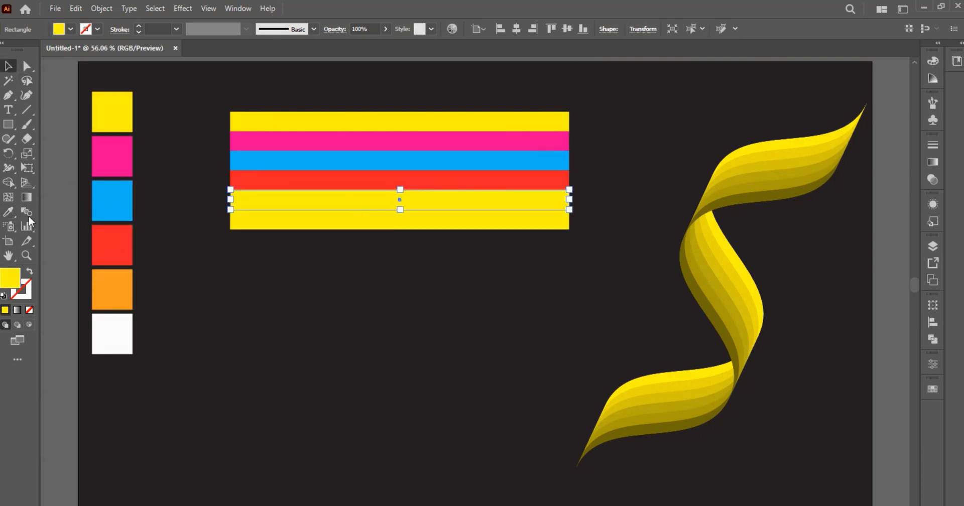
left_click(10, 212)
left_click(112, 289)
Recolour the sixth bar white by sampling the white swatch, and deselect it
left_click(8, 66)
left_click(323, 220)
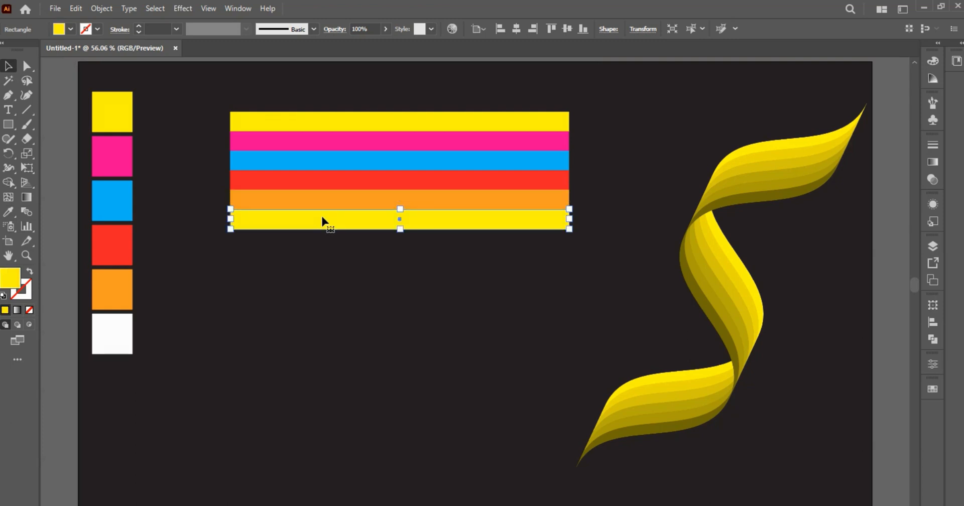
left_click(10, 212)
left_click(112, 333)
left_click(9, 66)
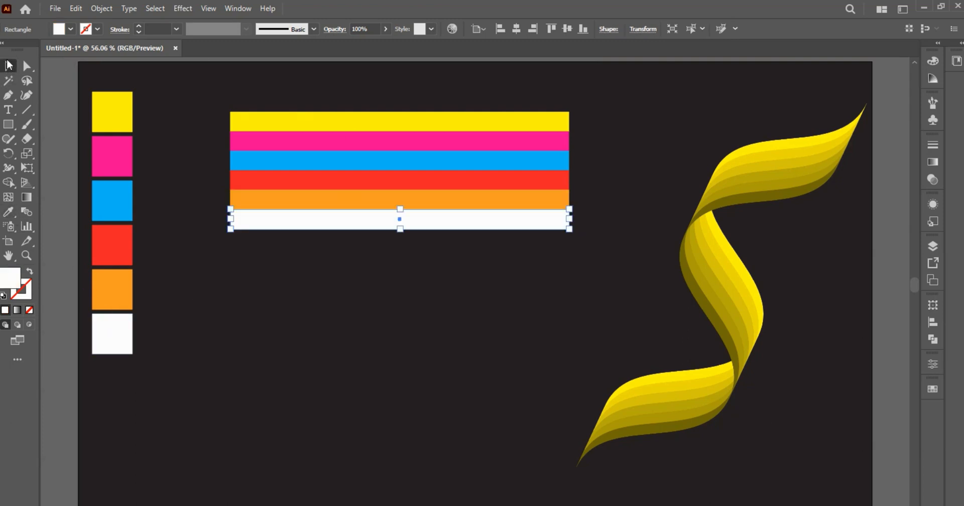
left_click(462, 281)
Save all six coloured bars as a dynamic symbol named New Symbol 2 and delete the instance from the artboard
left_click_drag(206, 91, 572, 253)
left_click(933, 119)
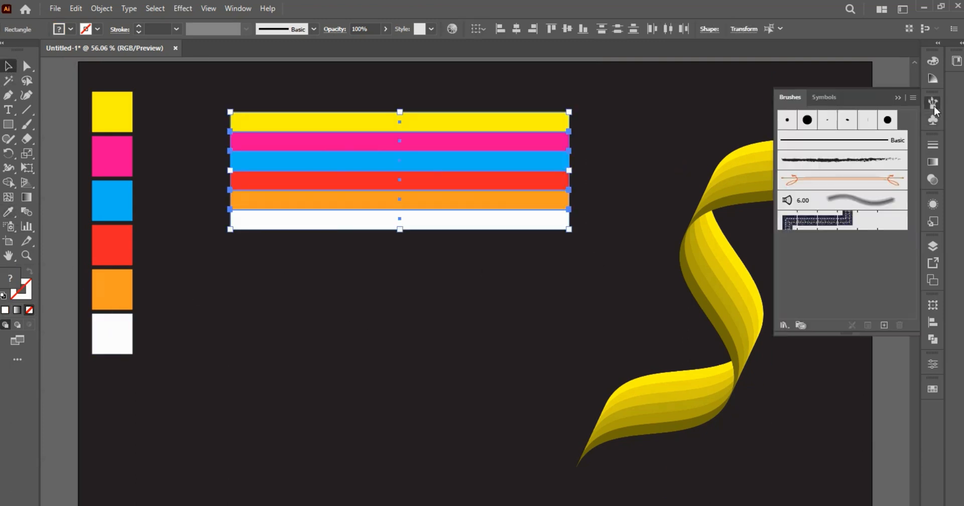
left_click(881, 325)
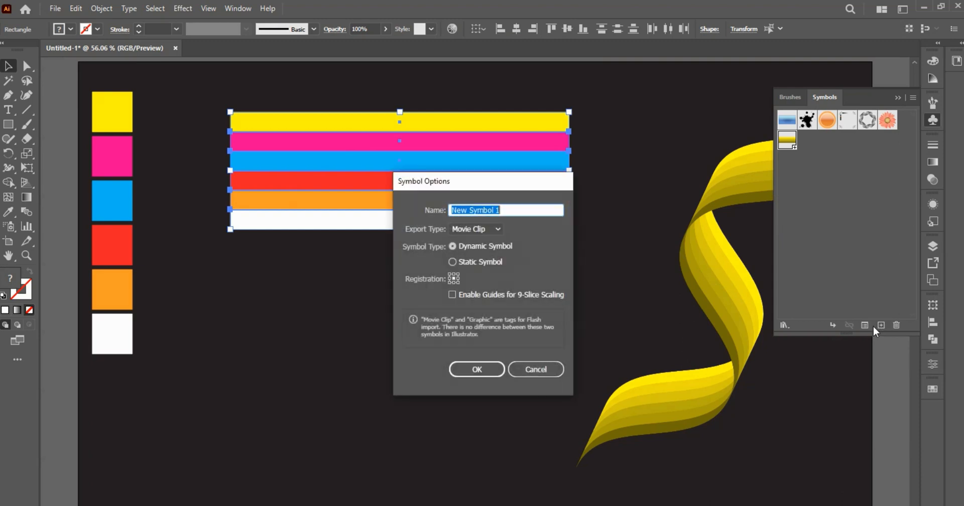
double_click(496, 211)
type("2")
left_click(477, 369)
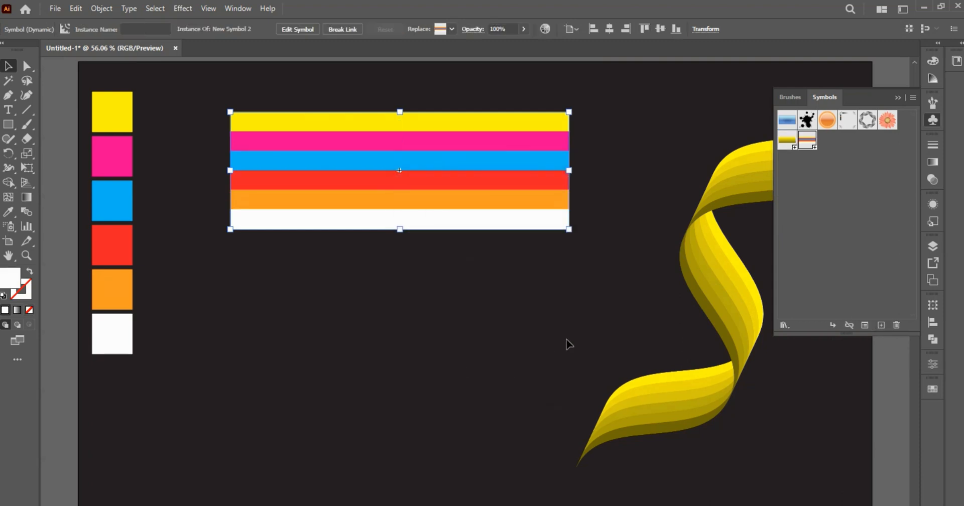
key("Delete")
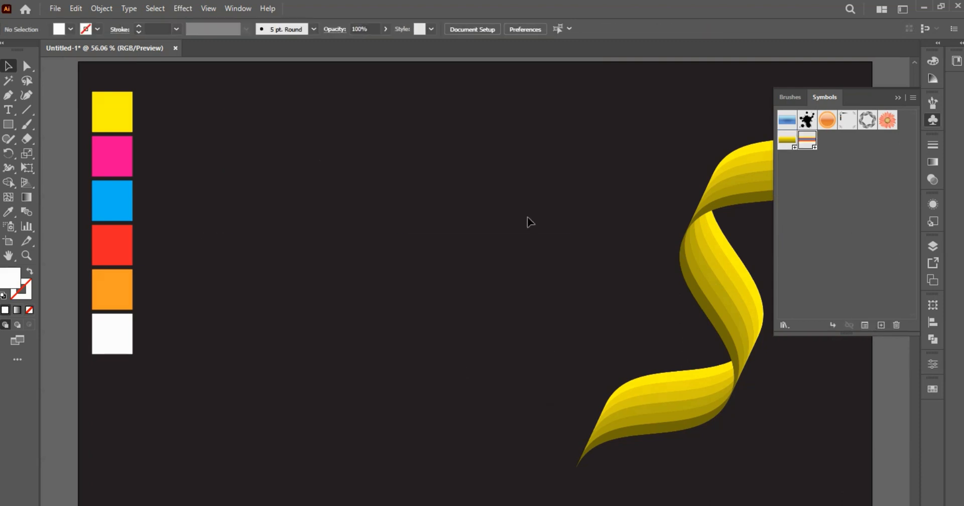
Draw a long vertical line between the swatches and the yellow ribbon with no fill and a 4 pt white stroke
left_click(22, 111)
left_click(71, 29)
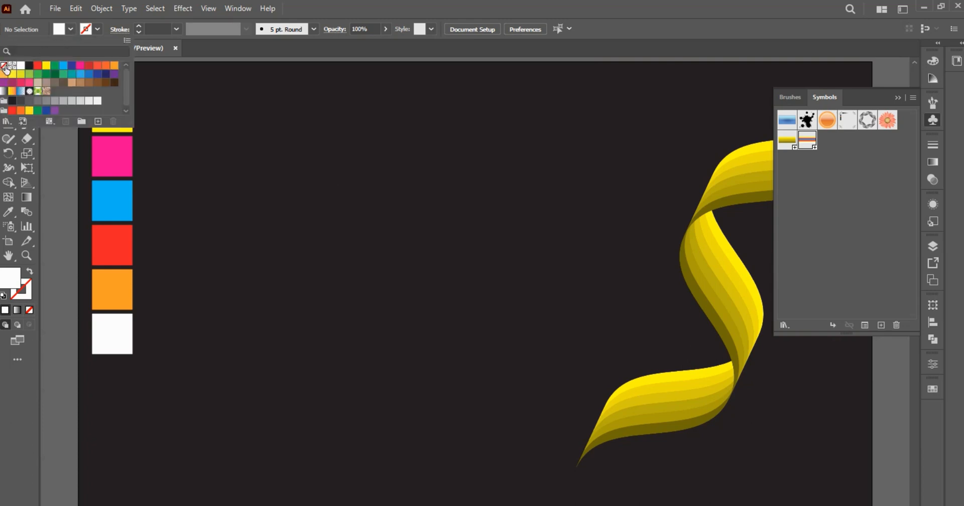
left_click(4, 65)
left_click(98, 30)
left_click(21, 49)
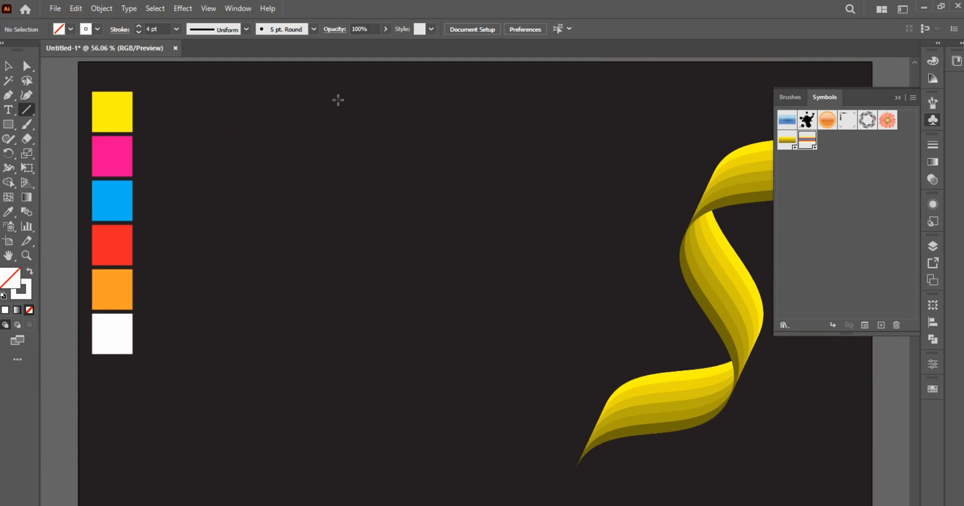
left_click_drag(341, 99, 350, 459)
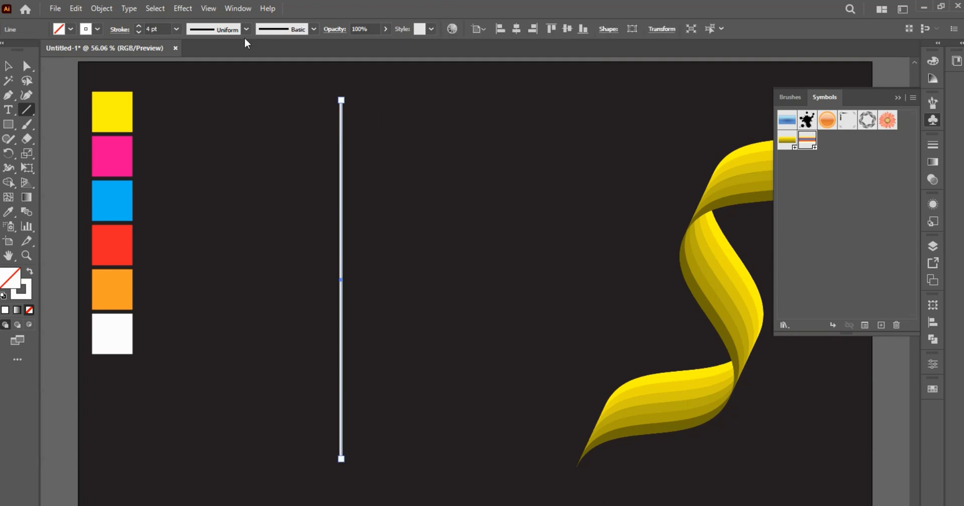
Apply a Zig Zag effect to the new line with 75 px absolute size, 2 ridges per segment and smooth points, and expand its appearance
left_click(184, 8)
mouse_move(248, 107)
left_click(358, 190)
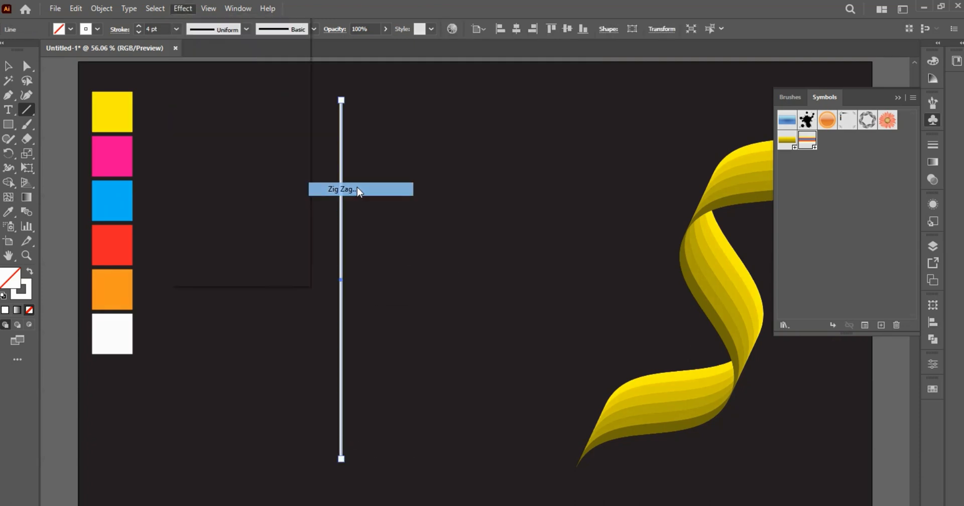
type("75")
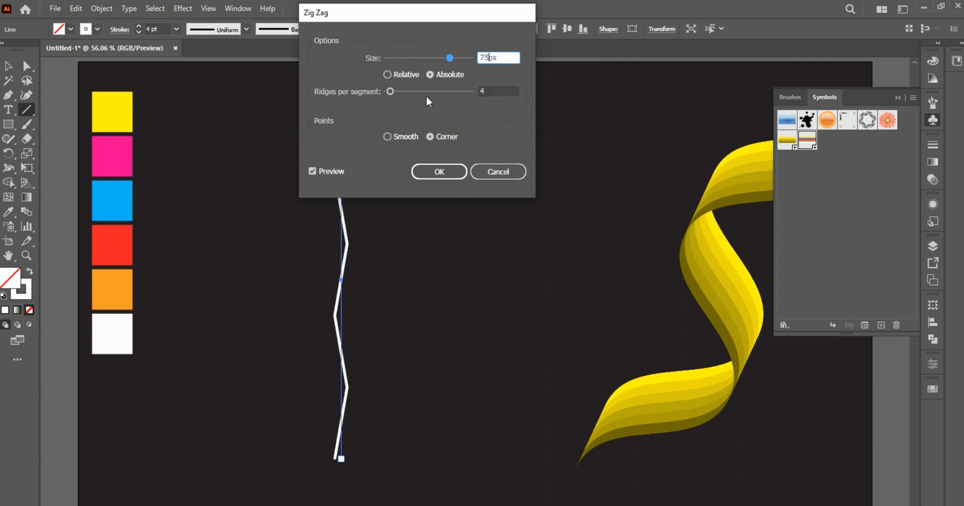
left_click(394, 138)
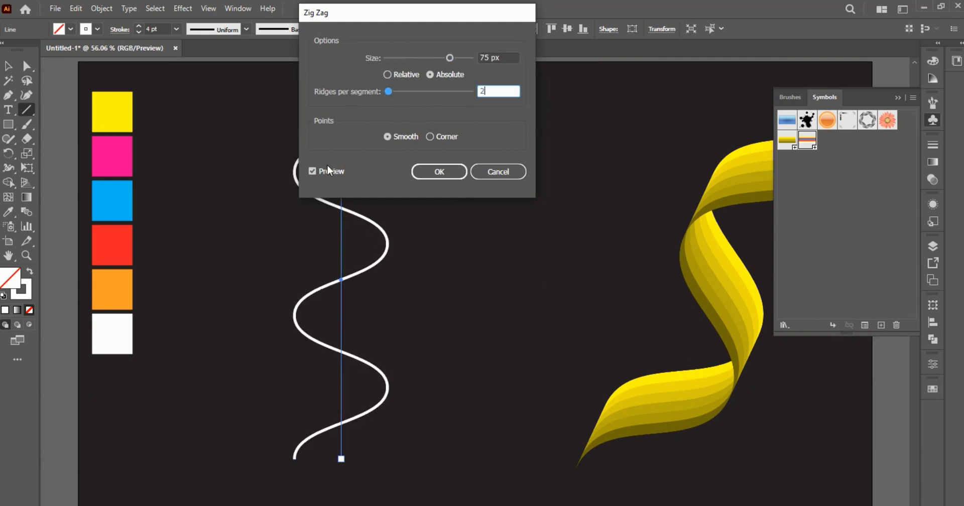
left_click(416, 173)
left_click(102, 9)
left_click(126, 161)
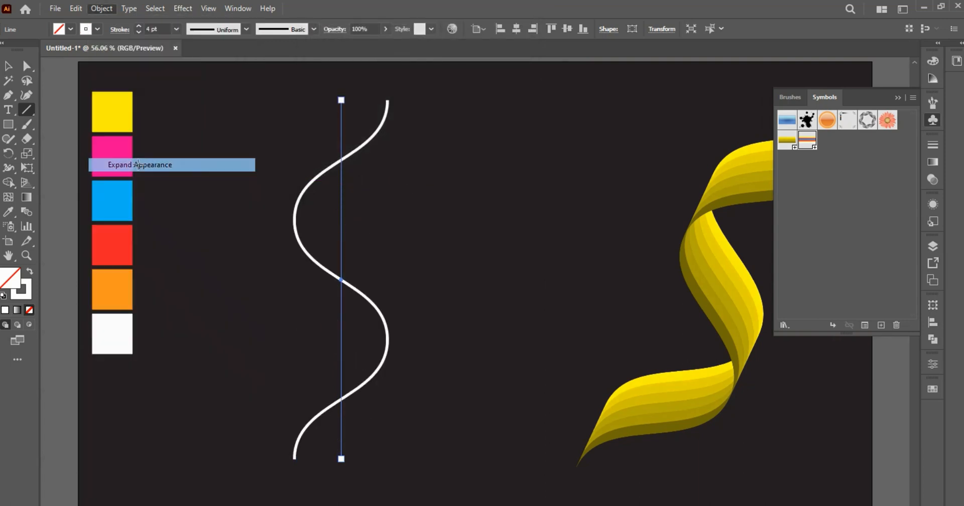
Set up a classic 3D Extrude & Bevel on the new wavy path with X, Y and Z rotations of -25°, 0° and -25° and a greater depth
left_click(183, 8)
mouse_move(224, 78)
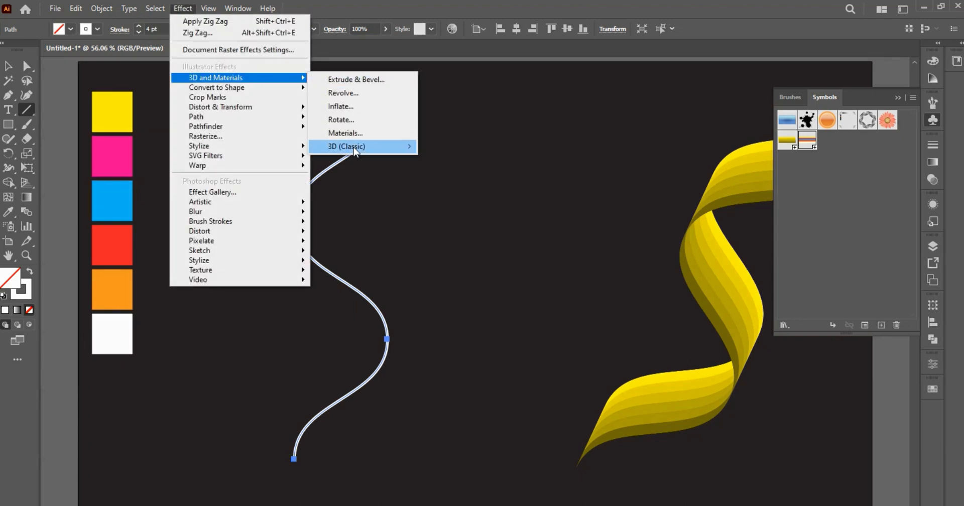
mouse_move(352, 146)
left_click(487, 146)
left_click(598, 127)
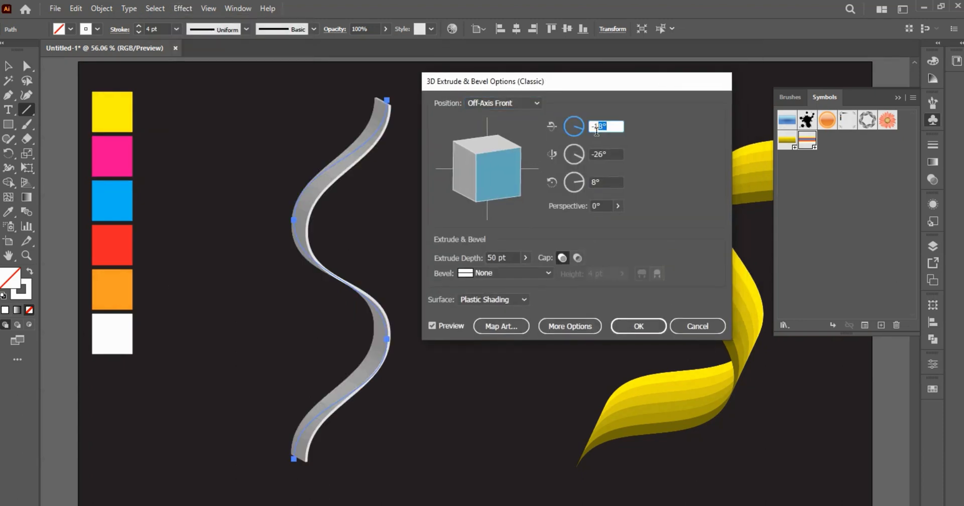
type("-25")
left_click(590, 155)
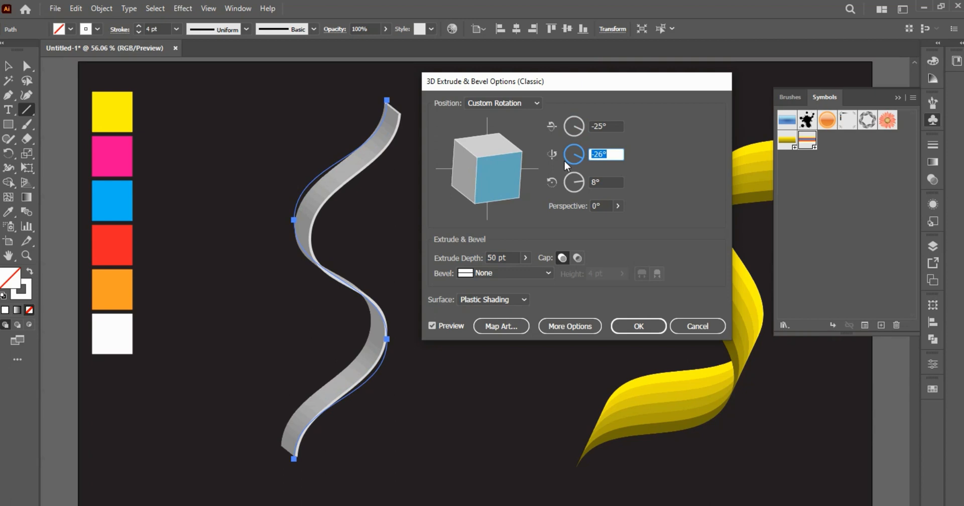
type("0")
key("Tab")
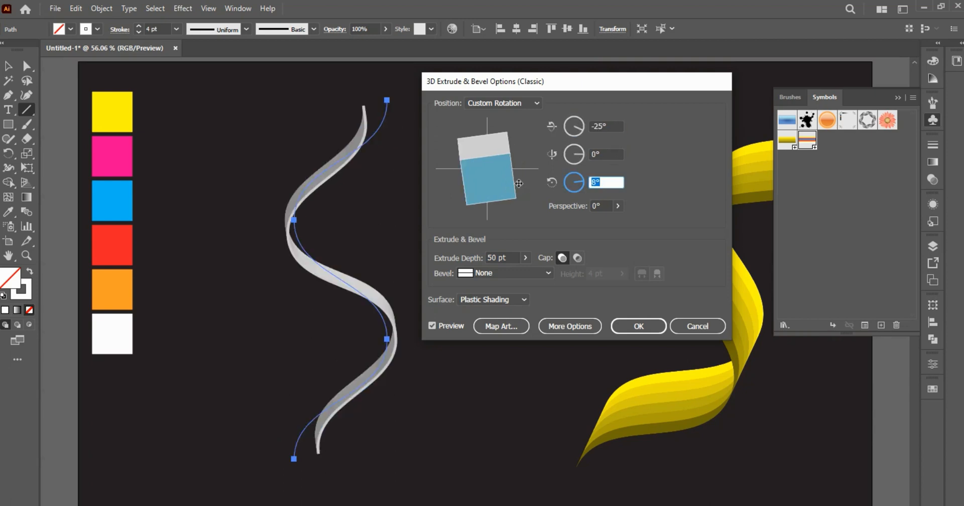
type("-25")
left_click(497, 257)
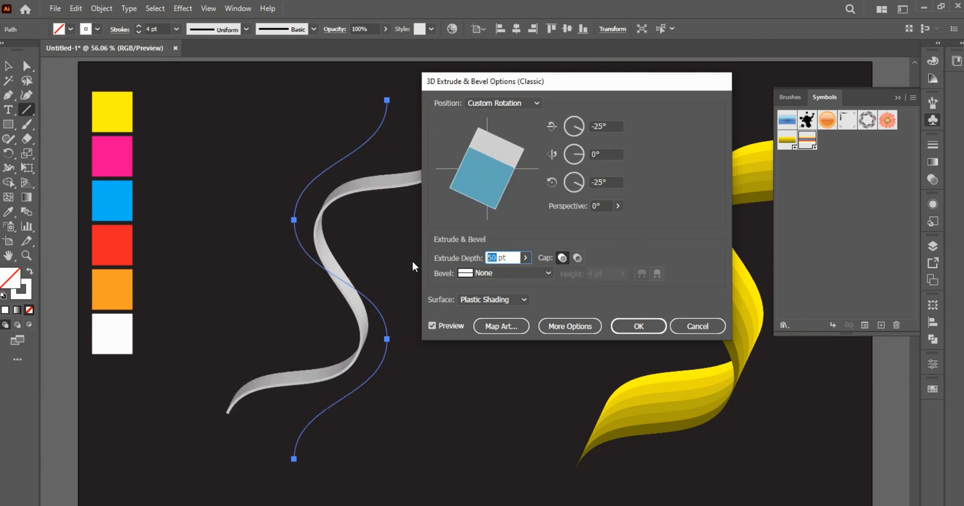
Map New Symbol 2 onto surface 3 of 6 of the extruded wavy path, scaled to fit, with invisible geometry enabled
left_click(501, 326)
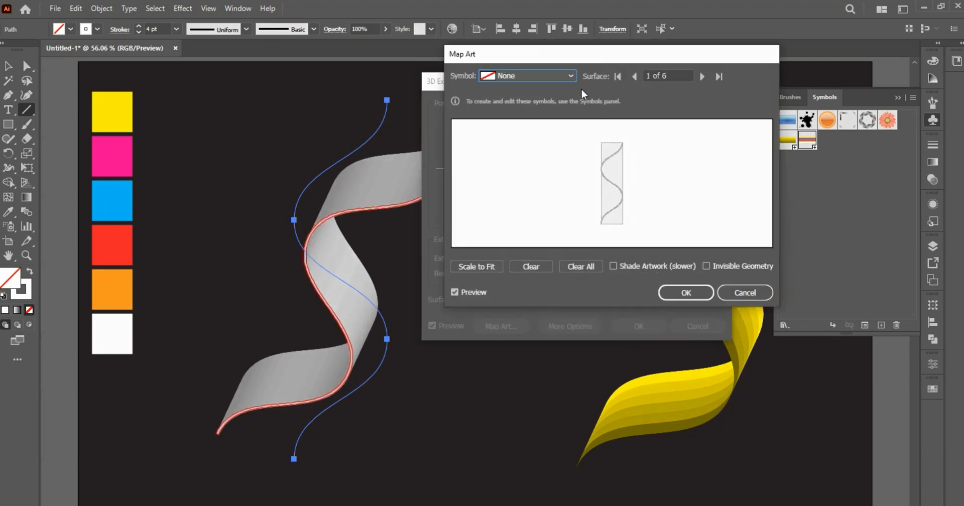
left_click_drag(652, 75, 574, 89)
type("3")
left_click_drag(668, 76, 661, 76)
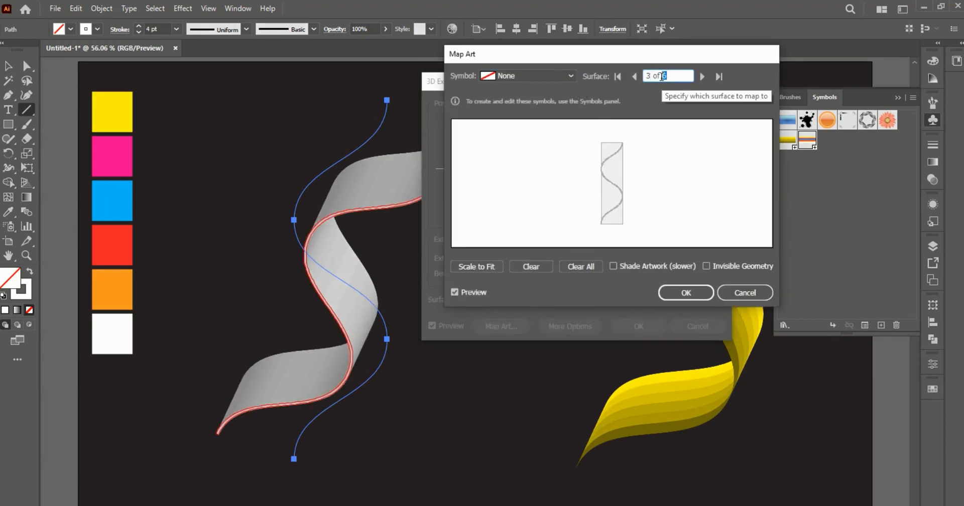
type("4")
left_click(525, 73)
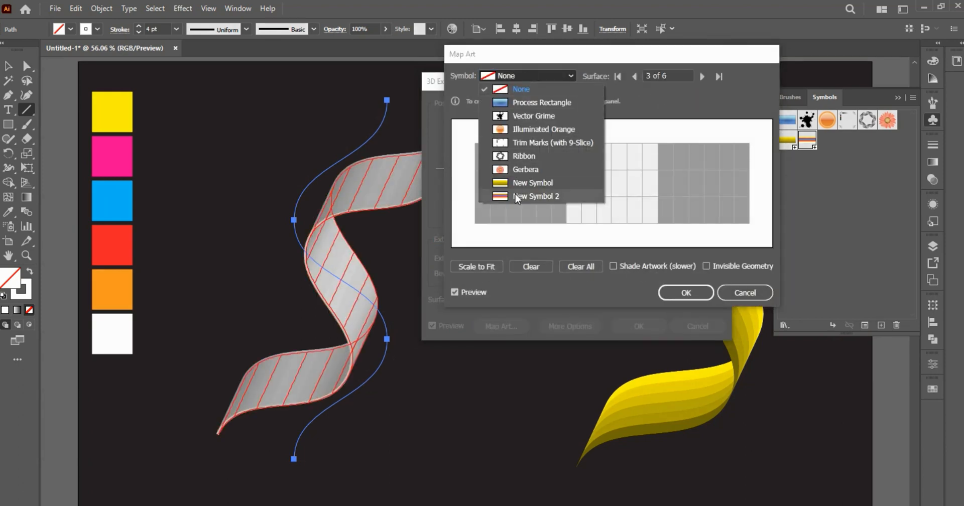
left_click(519, 197)
left_click(489, 267)
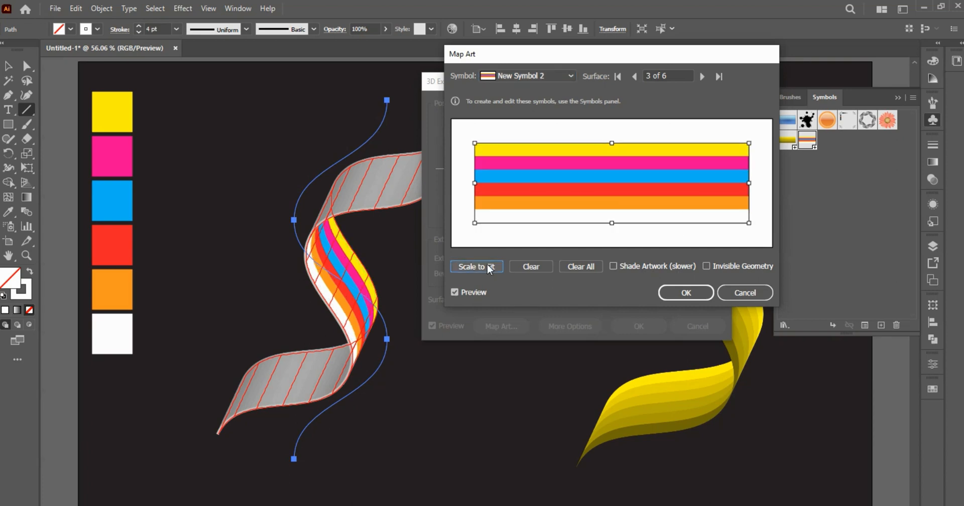
left_click(706, 266)
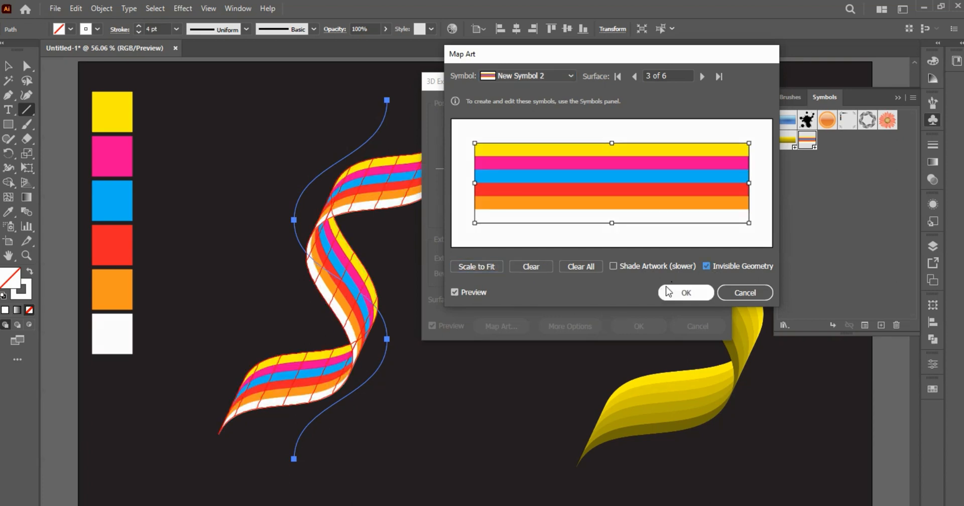
left_click(684, 292)
Set the extrusion's surface to No Shading, apply the 3D effect and deselect the multicolour ribbon
left_click(523, 297)
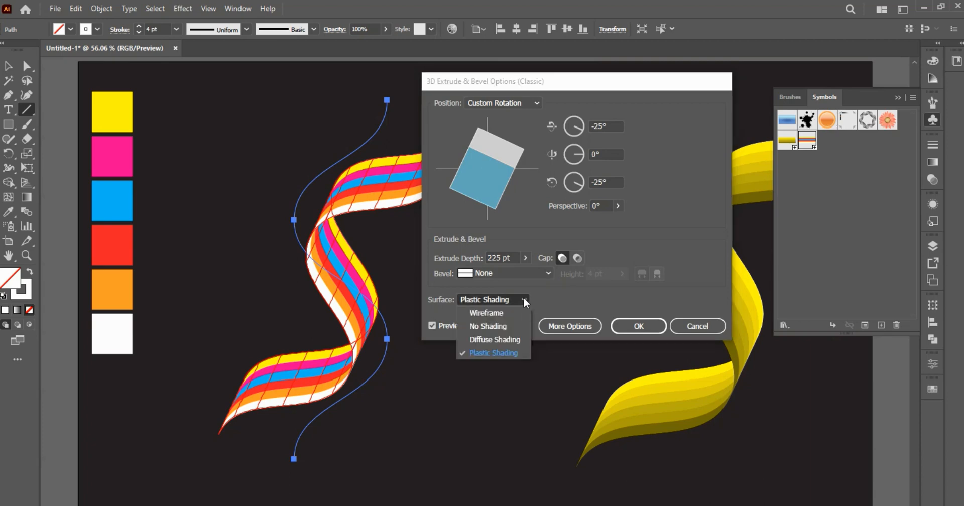
left_click(515, 326)
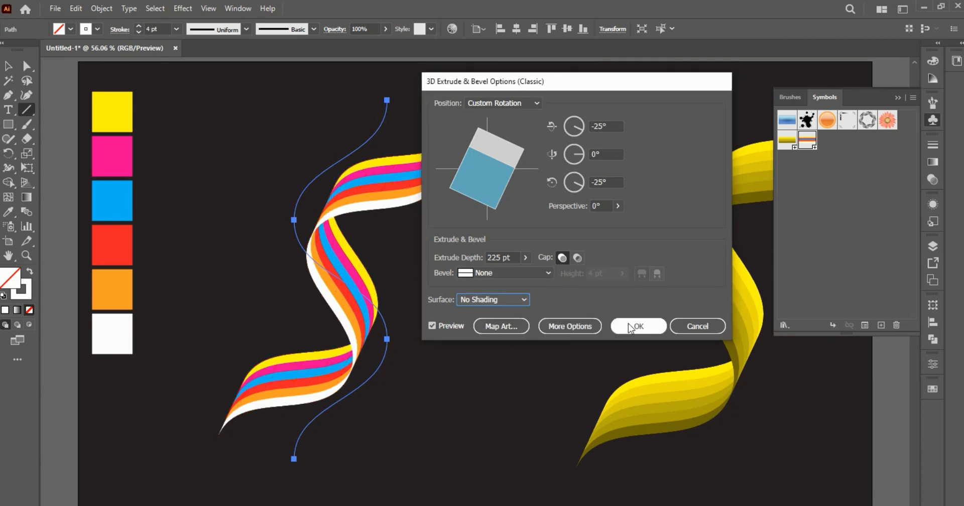
left_click(615, 326)
left_click(898, 98)
key("v")
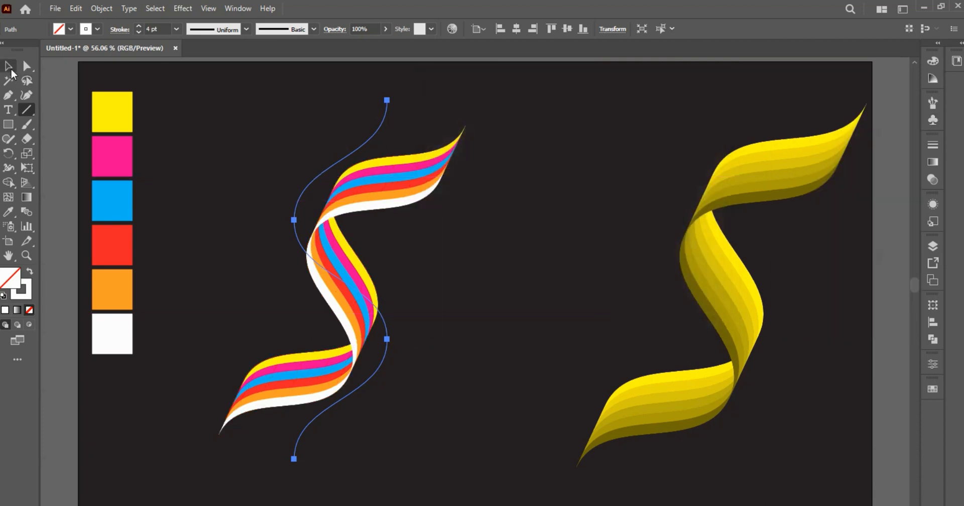
left_click(540, 312)
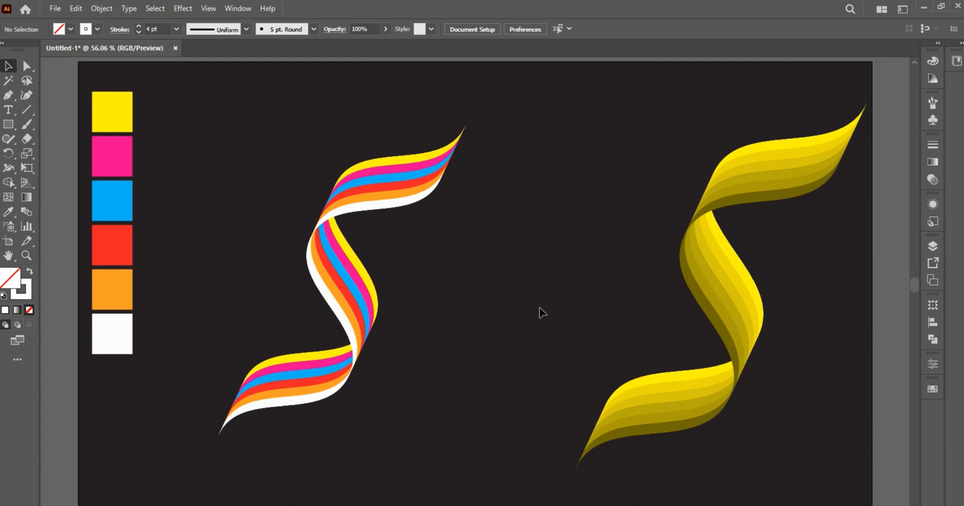
Move the yellow ribbon horizontally closer to the multicolour ribbon
left_click(736, 330)
left_click(652, 327)
left_click(709, 303)
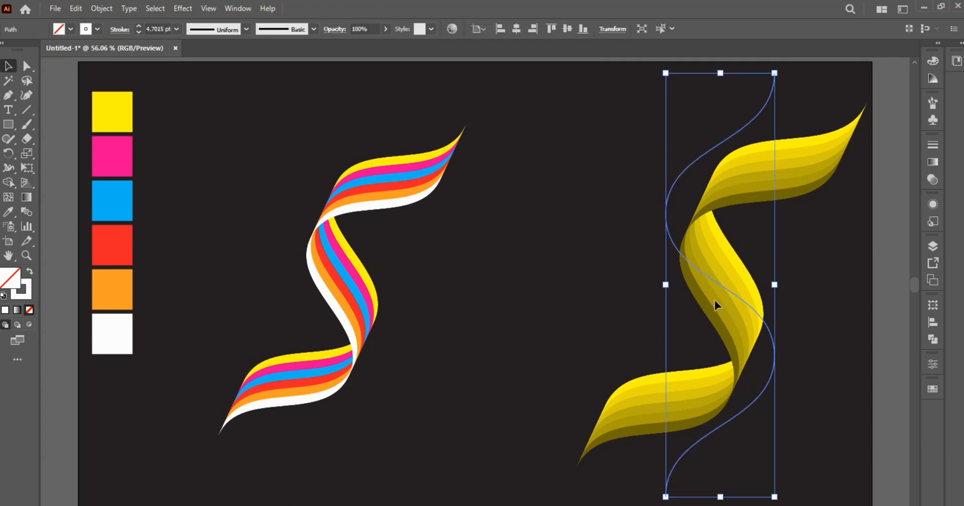
left_click_drag(728, 306, 589, 306)
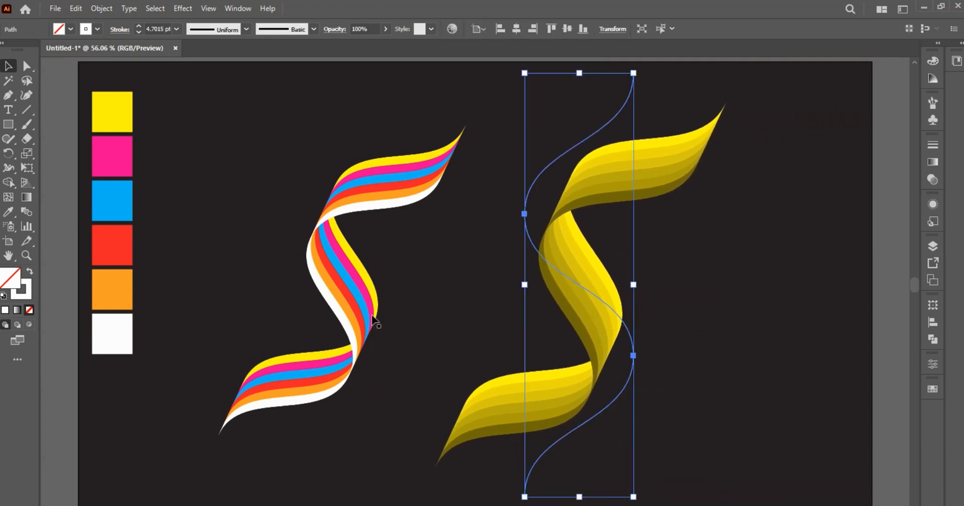
left_click(372, 318)
left_click(353, 311)
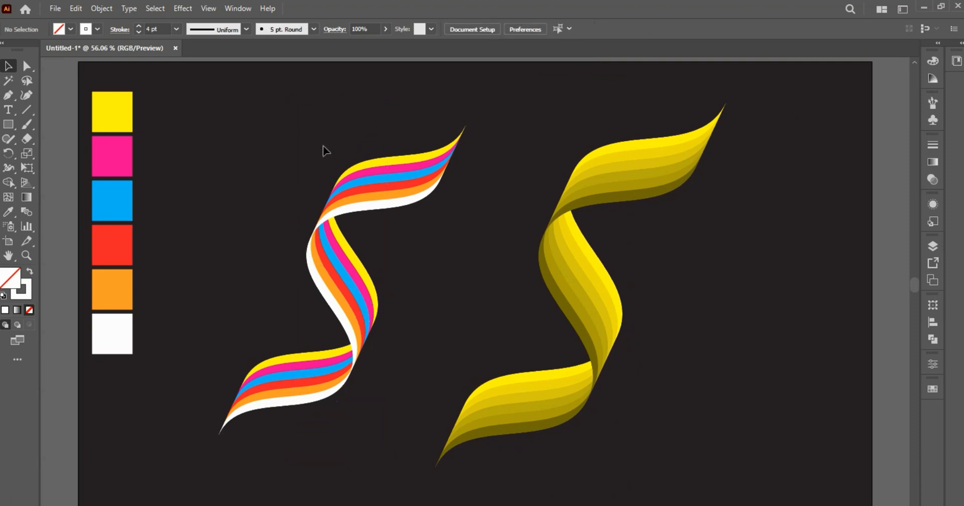
Group the two ribbons and centre the group horizontally on the artboard
left_click_drag(325, 151, 597, 281)
right_click(597, 281)
left_click(623, 345)
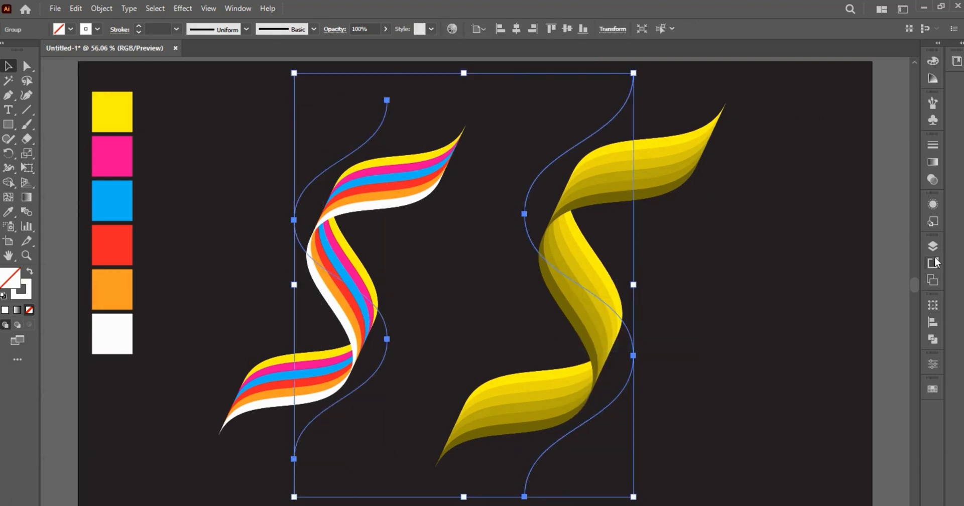
left_click(931, 324)
left_click(806, 332)
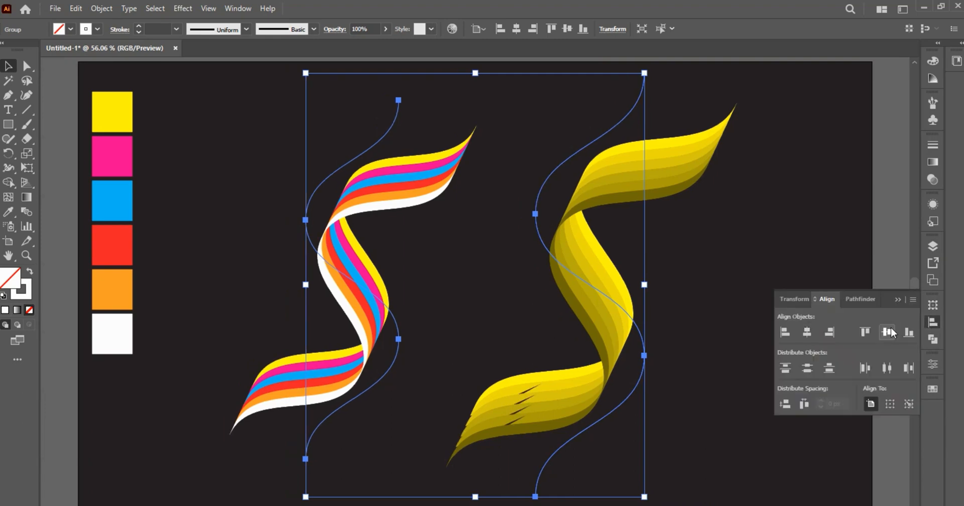
left_click(728, 257)
left_click(898, 299)
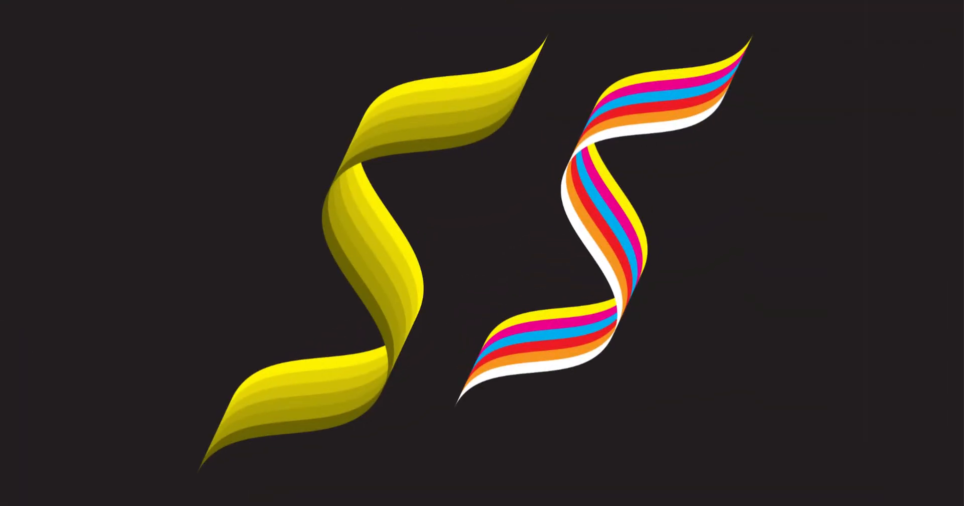